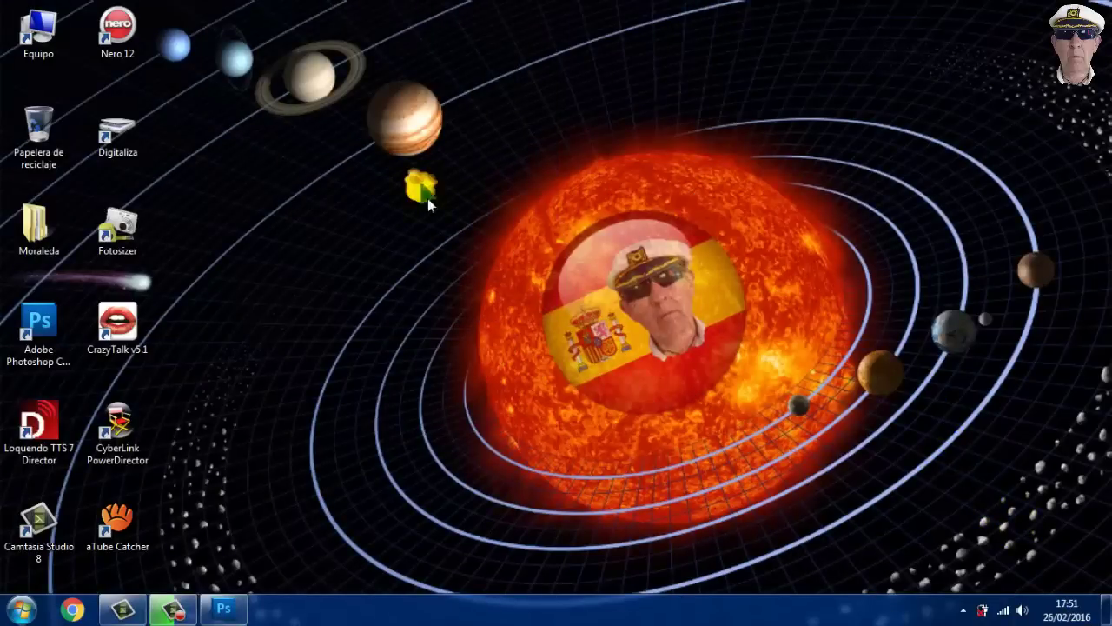
# - Launch Adobe Photoshop CS5 from its desktop shortcut and wait for the empty workspace
pyautogui.moveTo(421, 185)
pyautogui.mouseDown()
pyautogui.moveTo(869, 435)
pyautogui.moveTo(875, 469)
pyautogui.mouseUp()
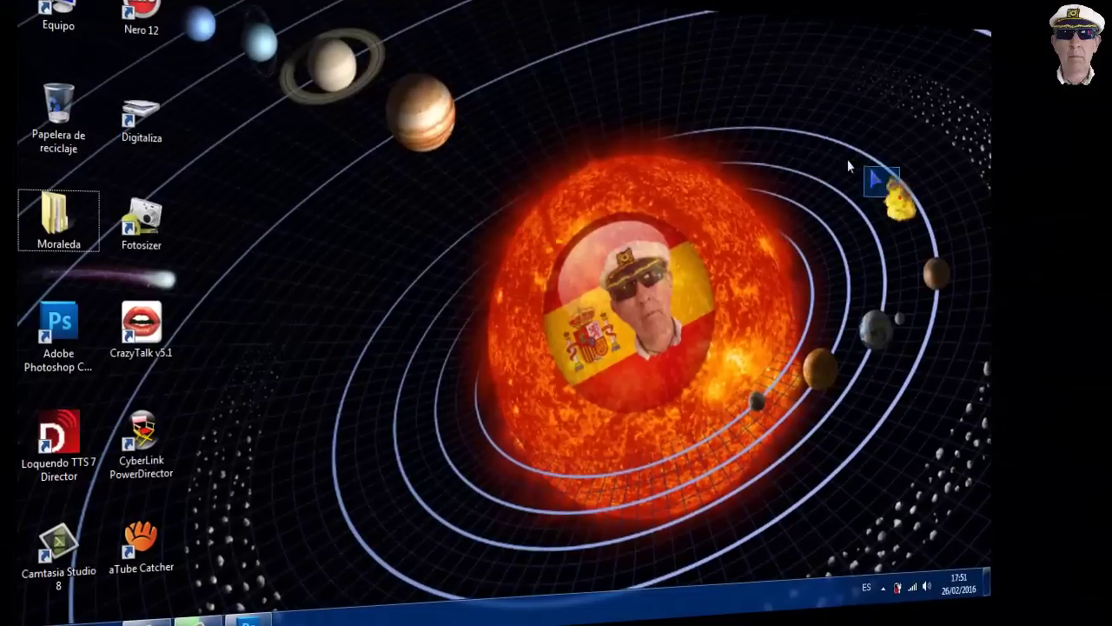
pyautogui.moveTo(900, 196); pyautogui.dragTo(406, 565)
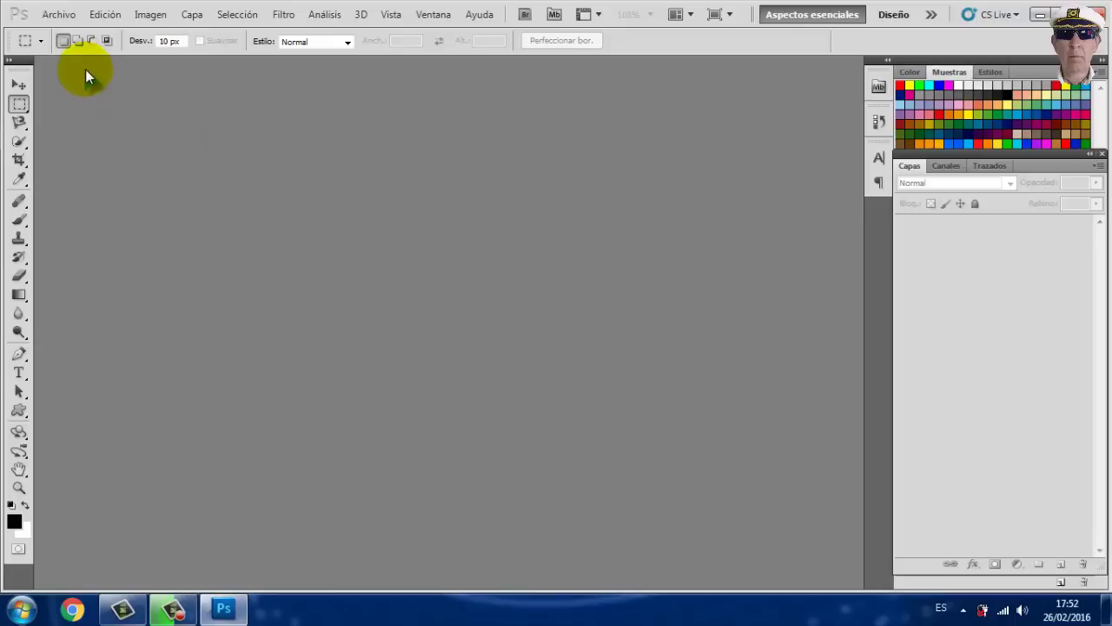
# - Open the living-room photo 2.jpg
pyautogui.click(60, 16)
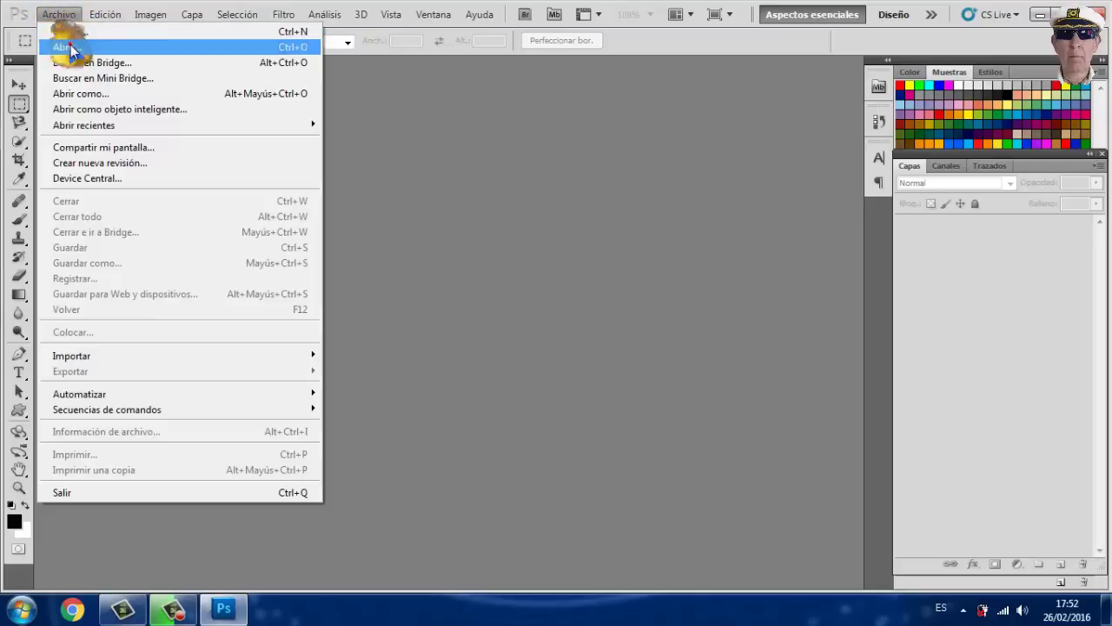
pyautogui.click(70, 47)
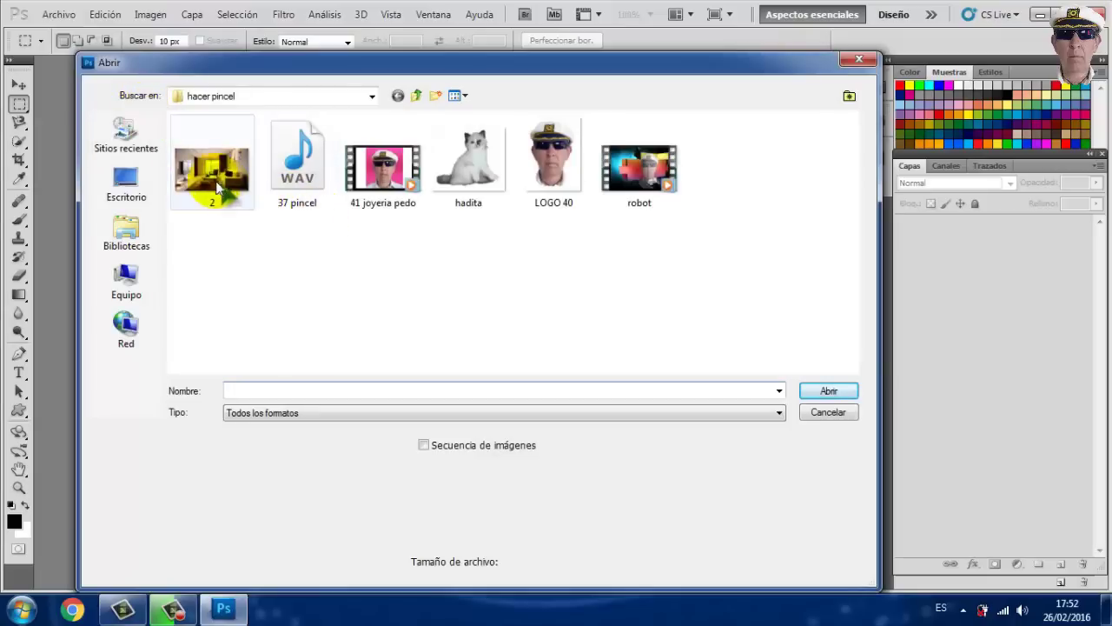
pyautogui.click(211, 173)
pyautogui.click(814, 391)
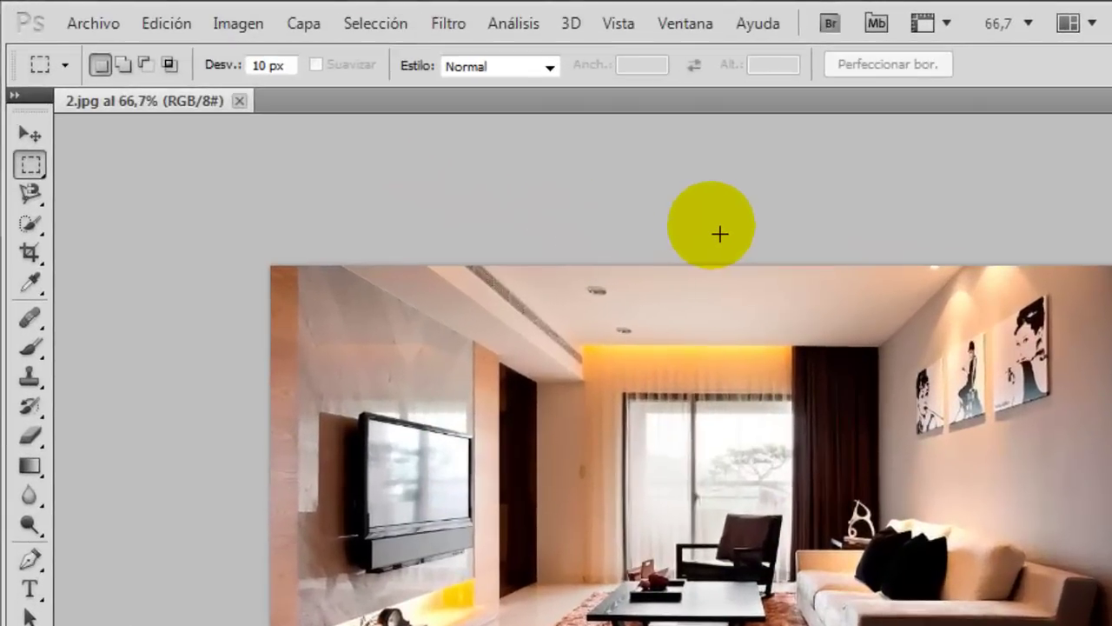
# - Select the whole photo and define it as a brush preset named 'salon'
pyautogui.click(366, 21)
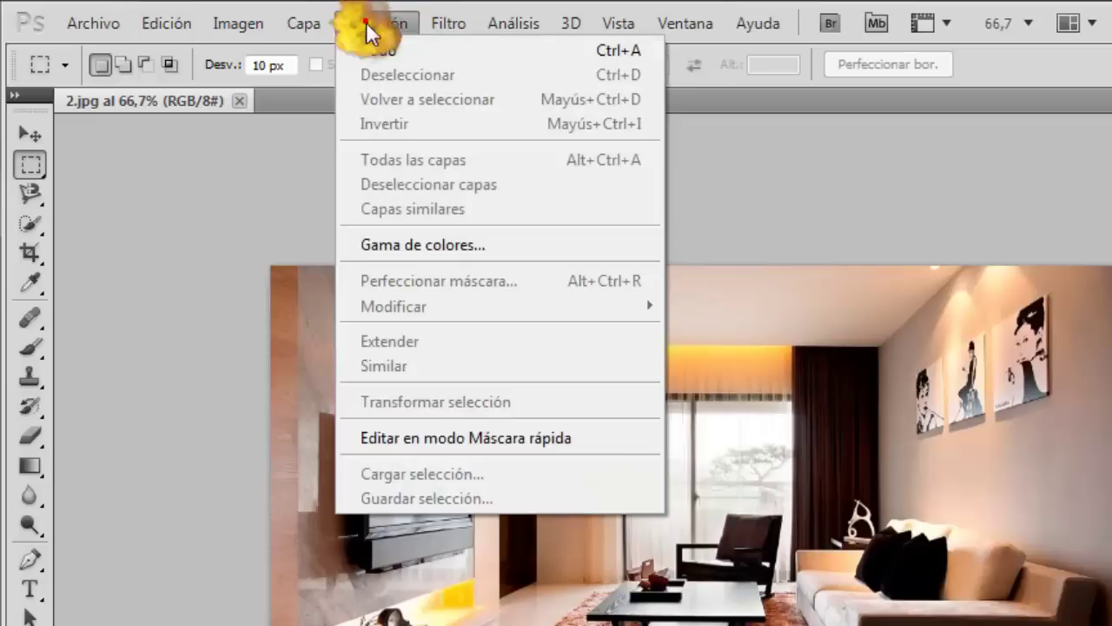
pyautogui.click(376, 50)
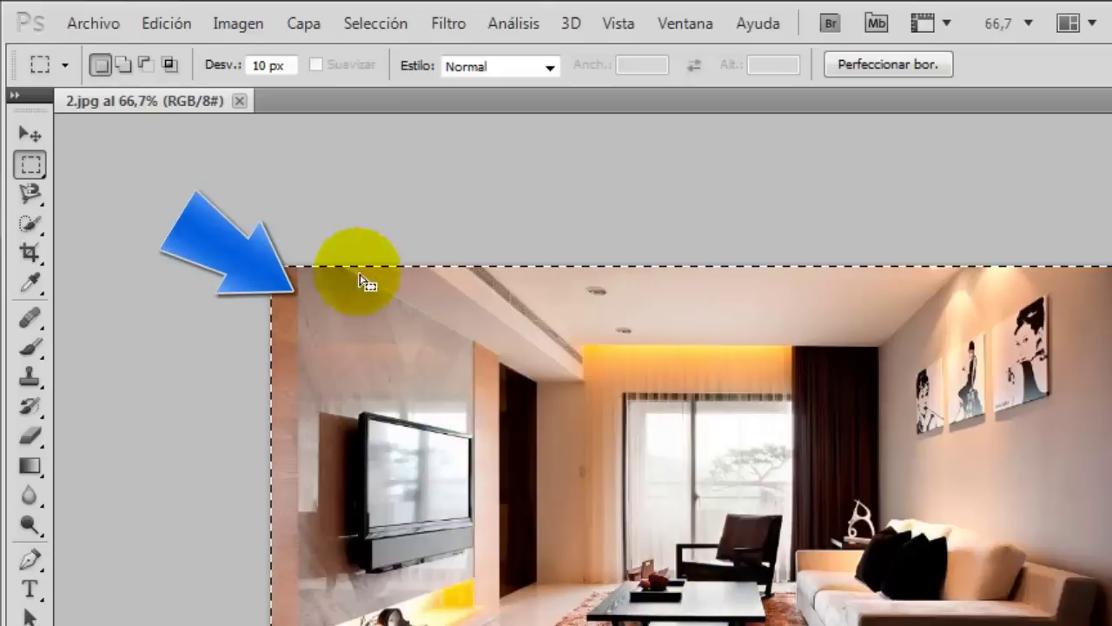
pyautogui.click(166, 28)
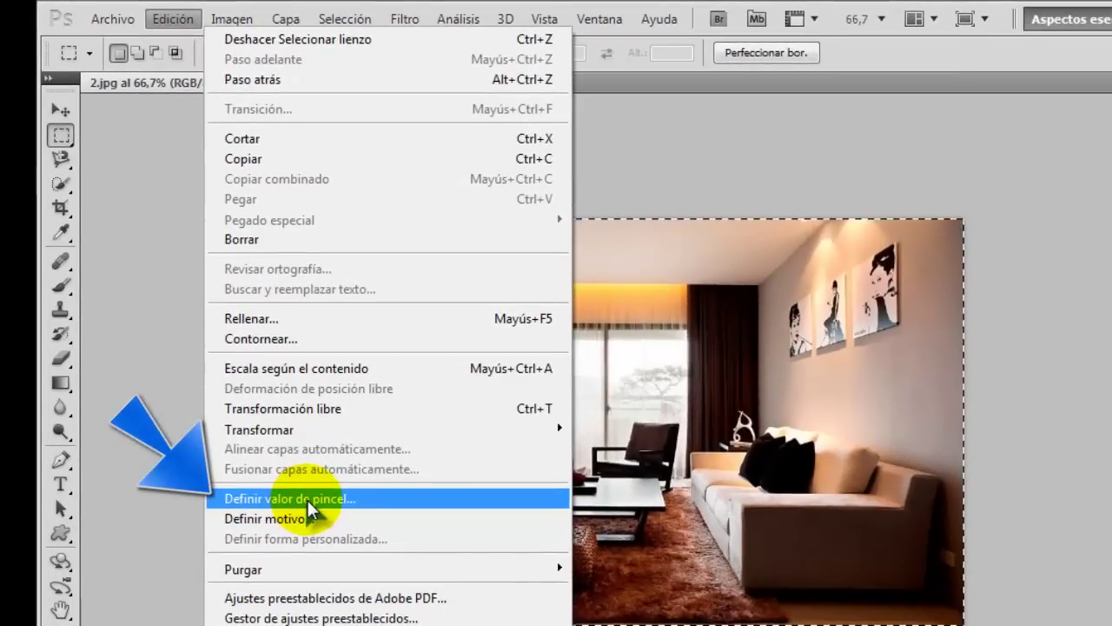
pyautogui.click(307, 500)
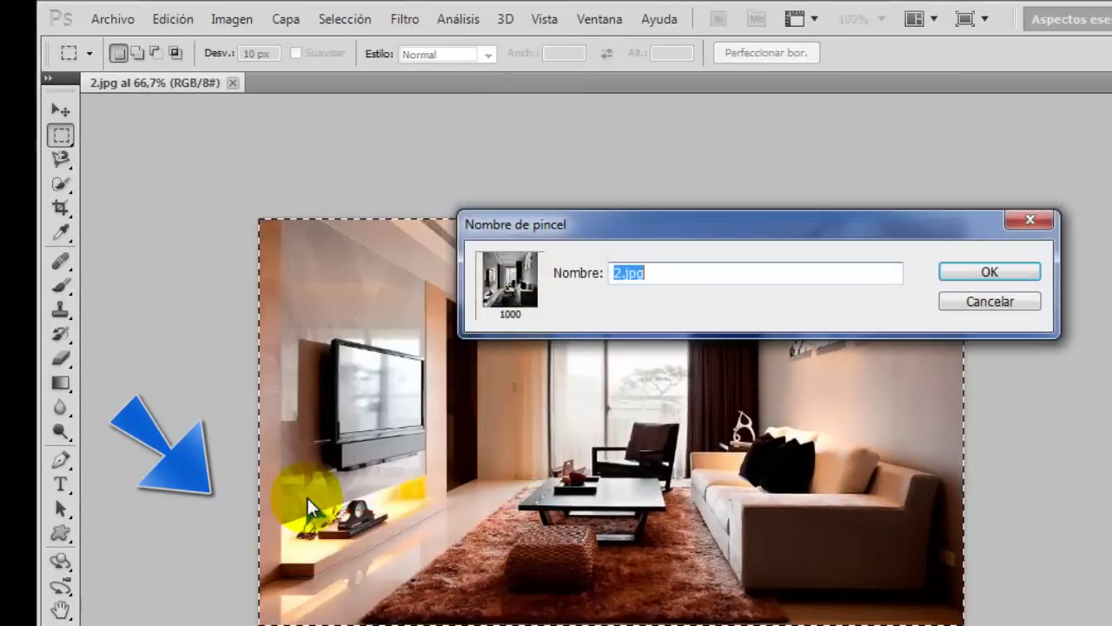
pyautogui.write('sa')
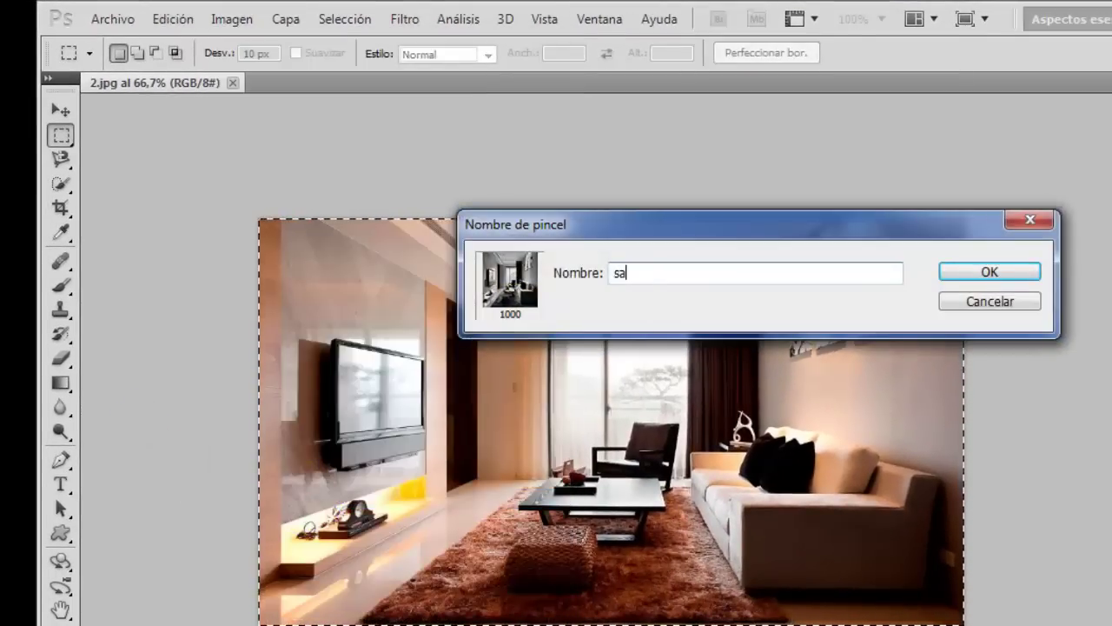
pyautogui.write('lon')
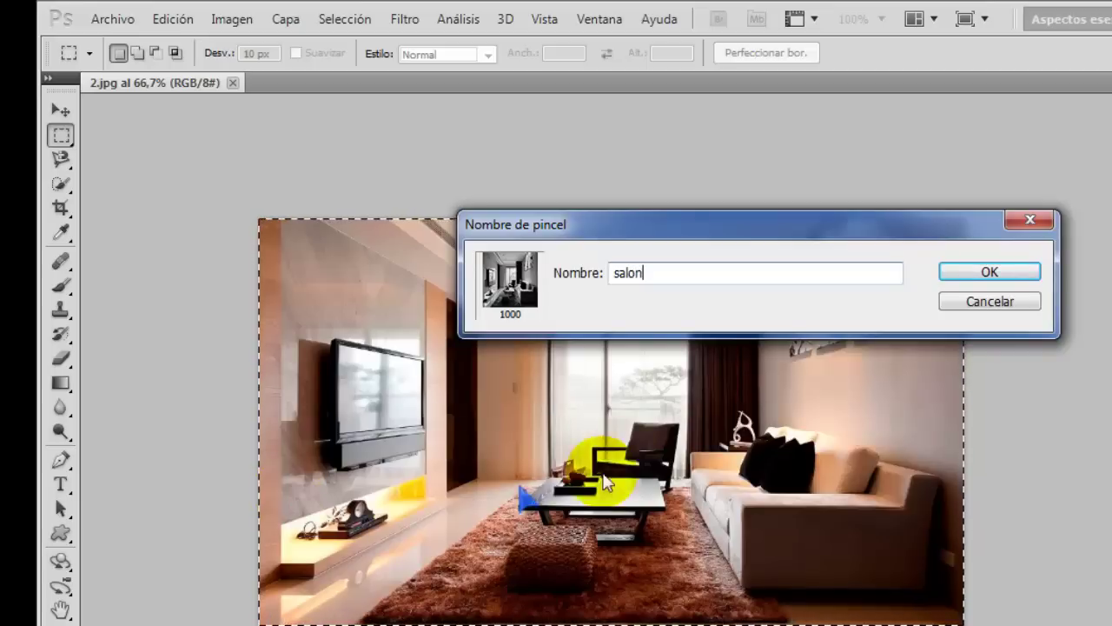
pyautogui.click(971, 273)
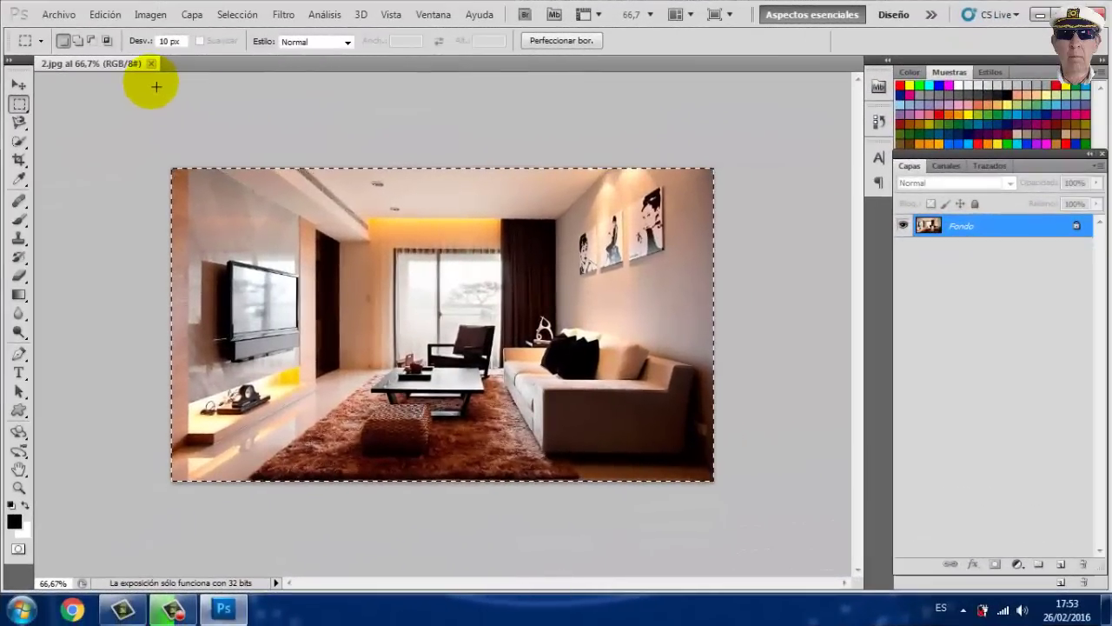
# - Close 2.jpg, select the Move tool, and create a new white 1366 × 768 px document
pyautogui.click(153, 64)
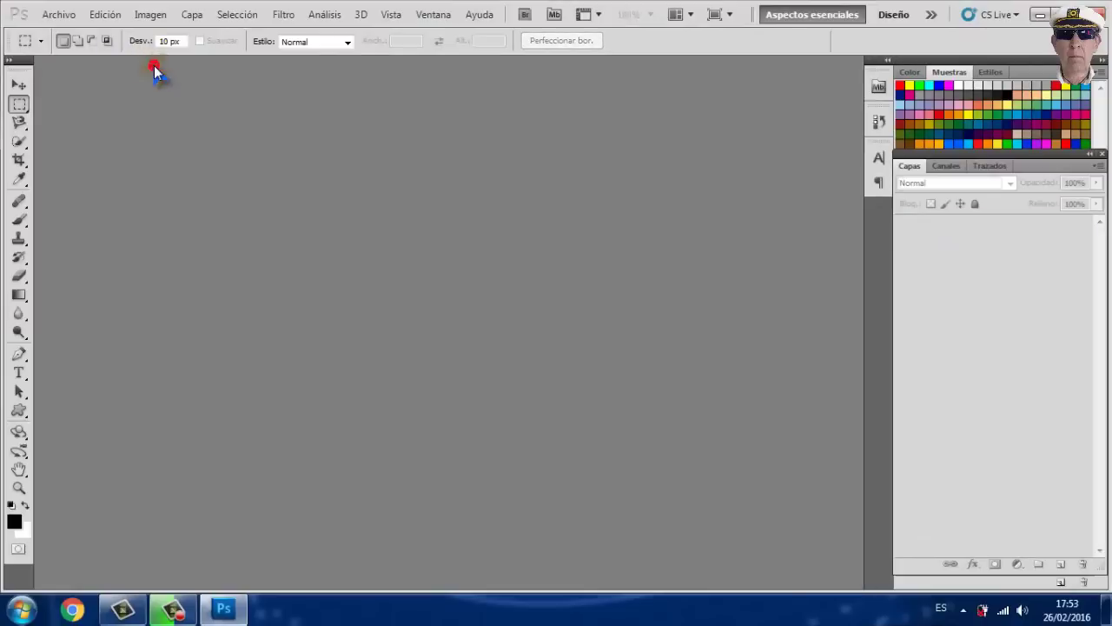
pyautogui.click(24, 84)
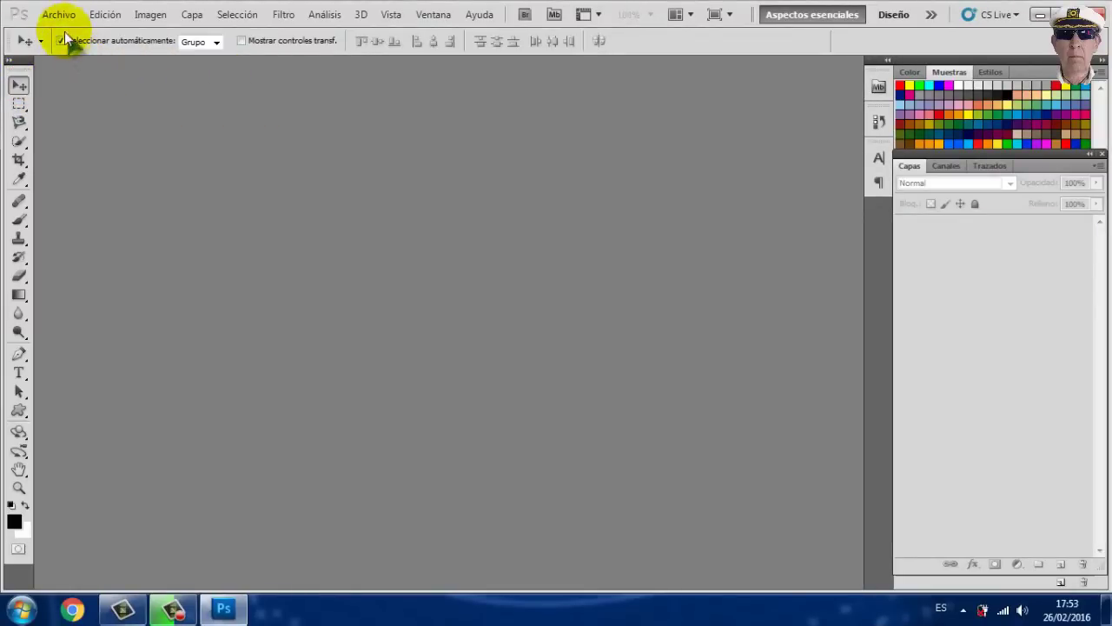
pyautogui.click(61, 16)
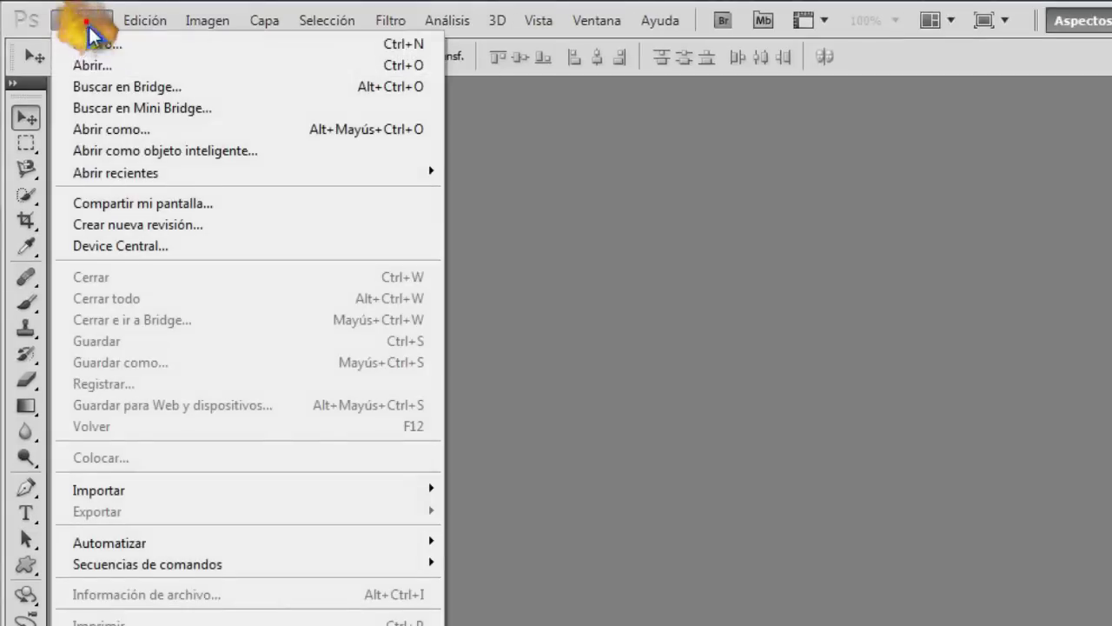
pyautogui.click(94, 47)
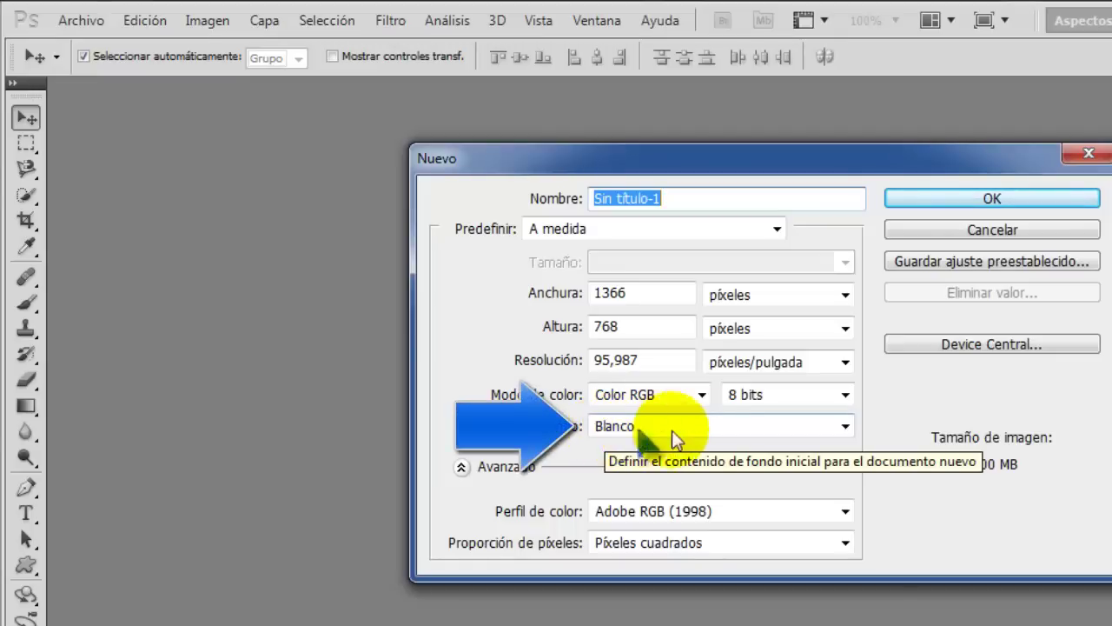
pyautogui.click(1019, 202)
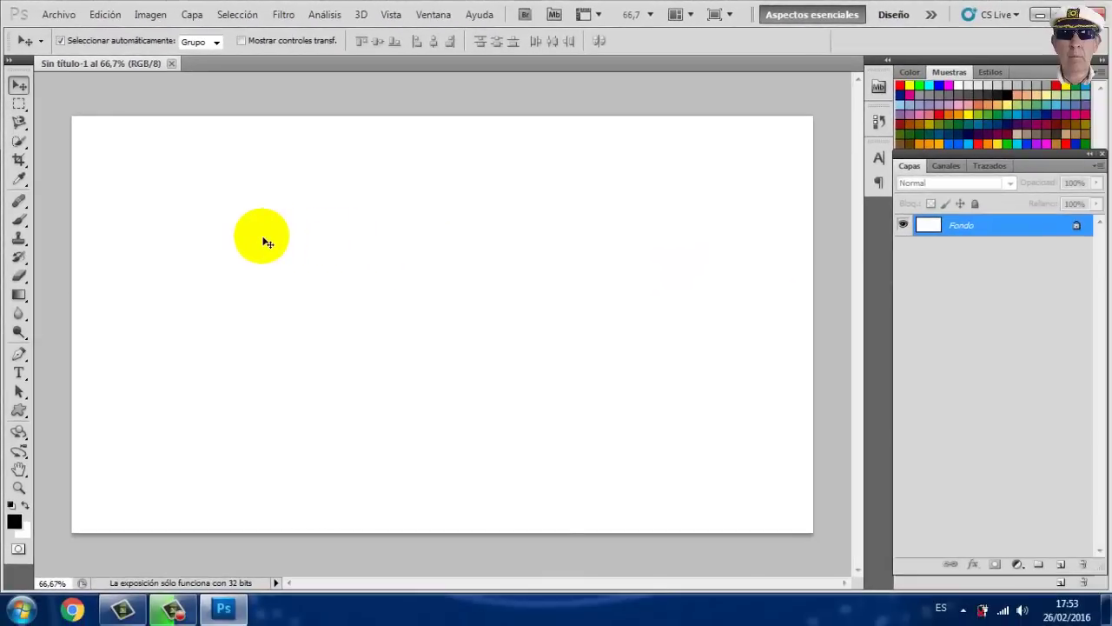
# - Stamp the salon brush (preset 1000), enlarged to 2028 px, once onto the blank canvas
pyautogui.click(27, 222)
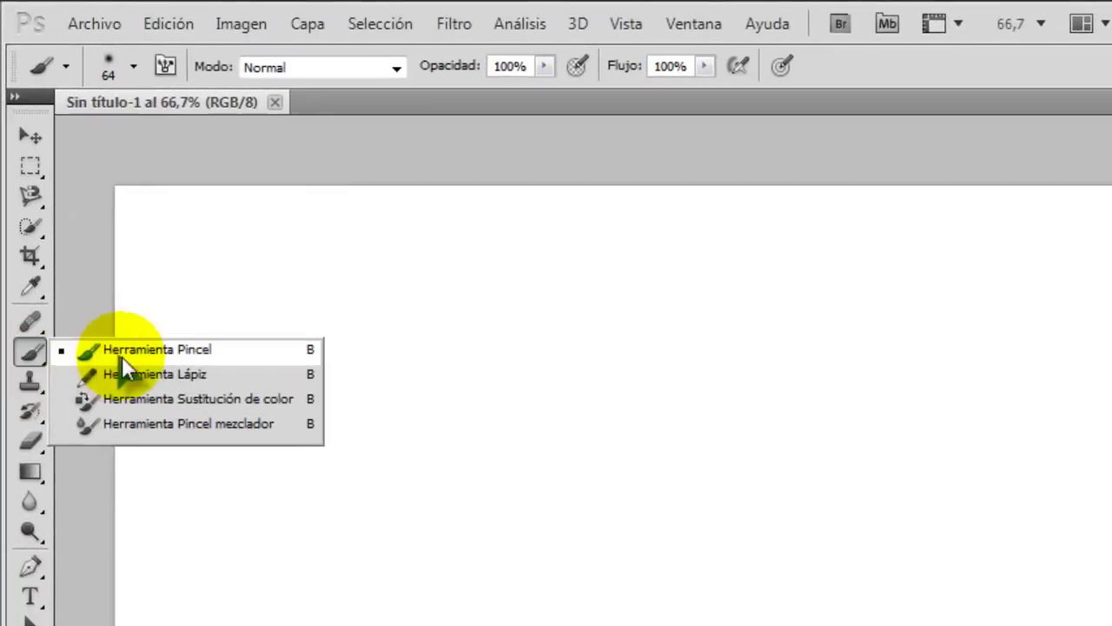
pyautogui.click(121, 354)
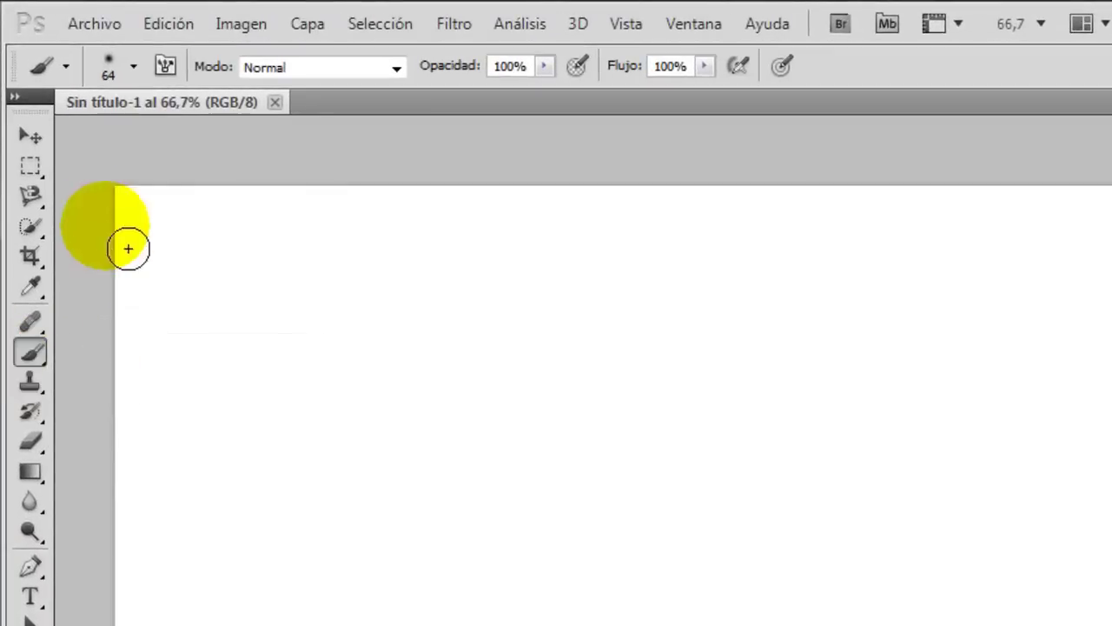
pyautogui.click(133, 67)
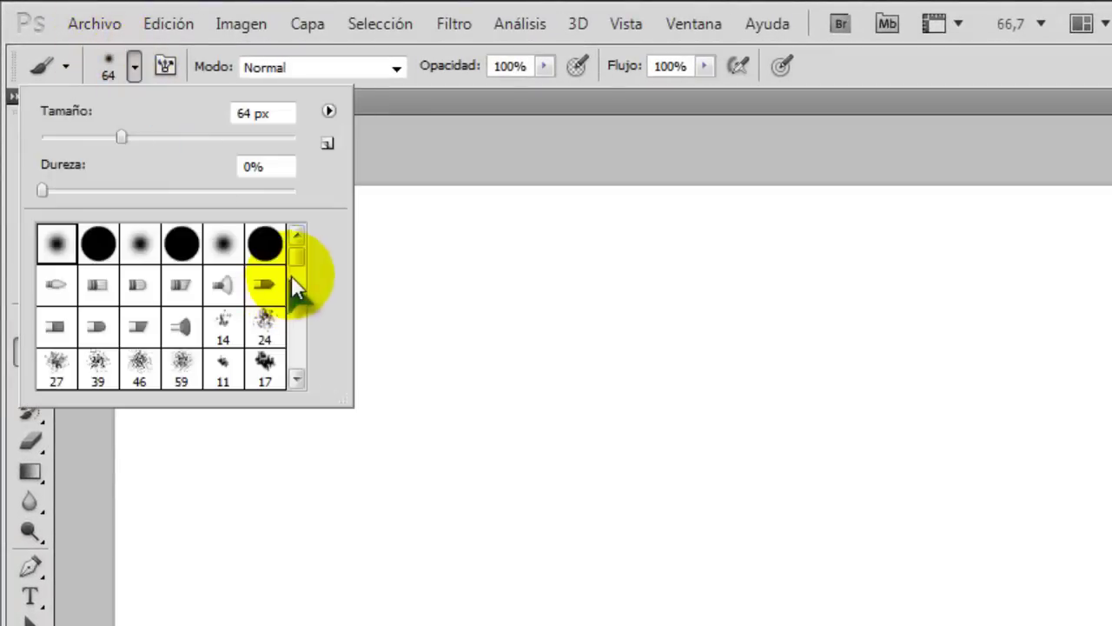
pyautogui.moveTo(296, 257); pyautogui.dragTo(300, 365)
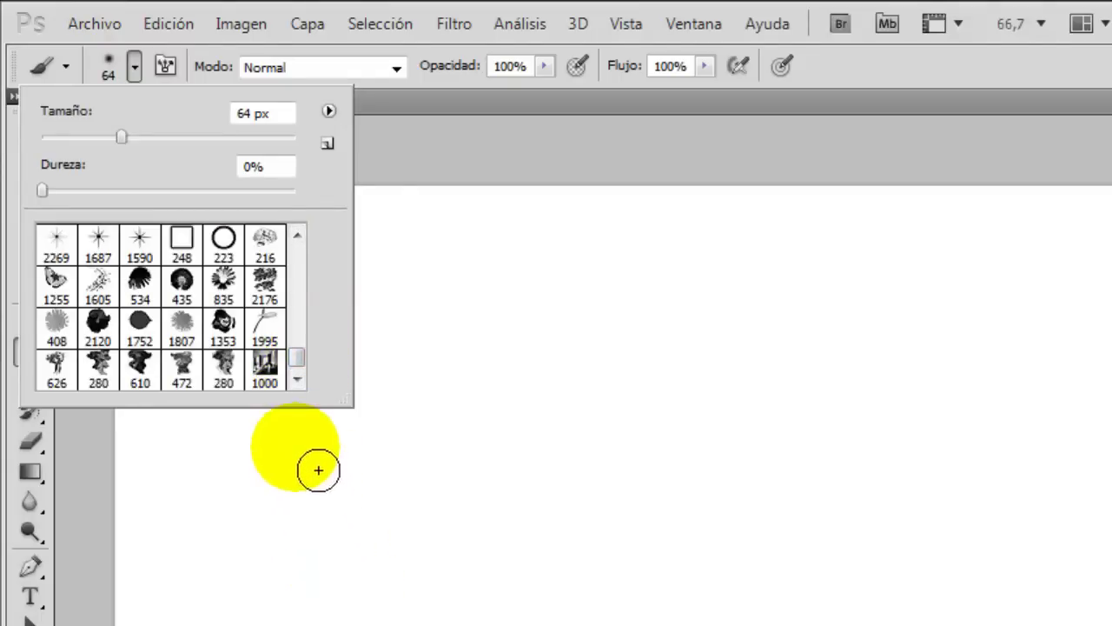
pyautogui.click(266, 369)
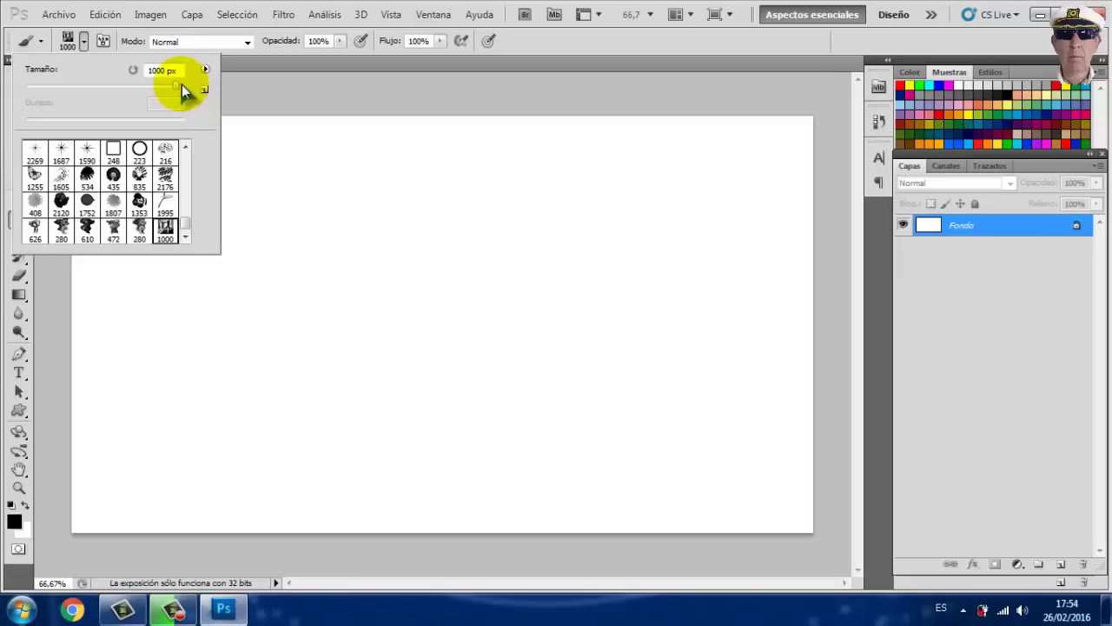
pyautogui.moveTo(181, 84); pyautogui.dragTo(186, 86)
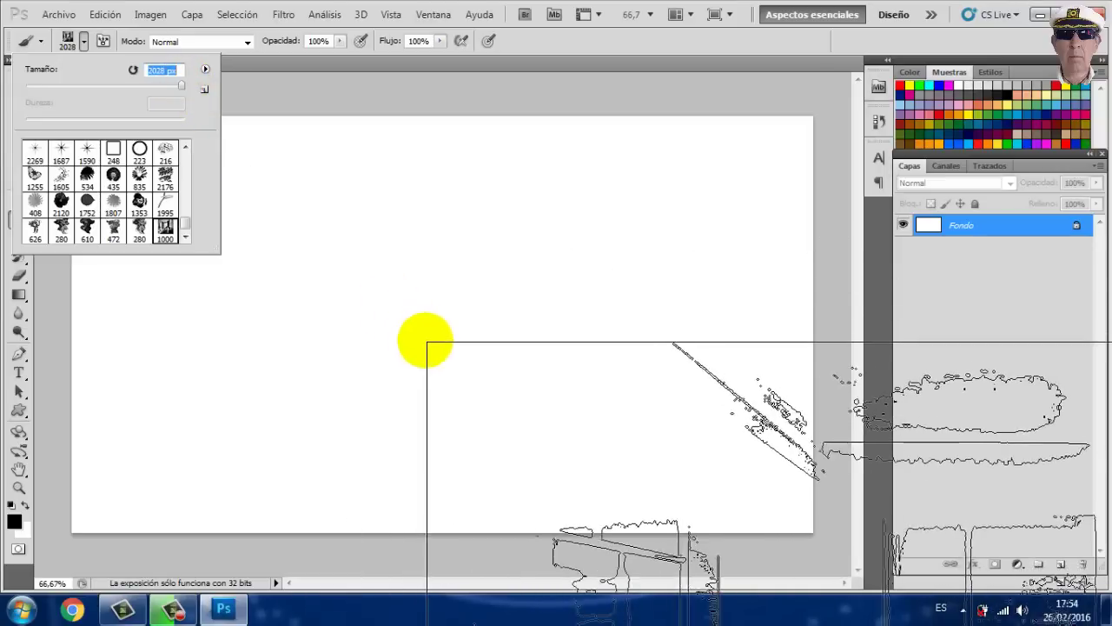
pyautogui.click(450, 350)
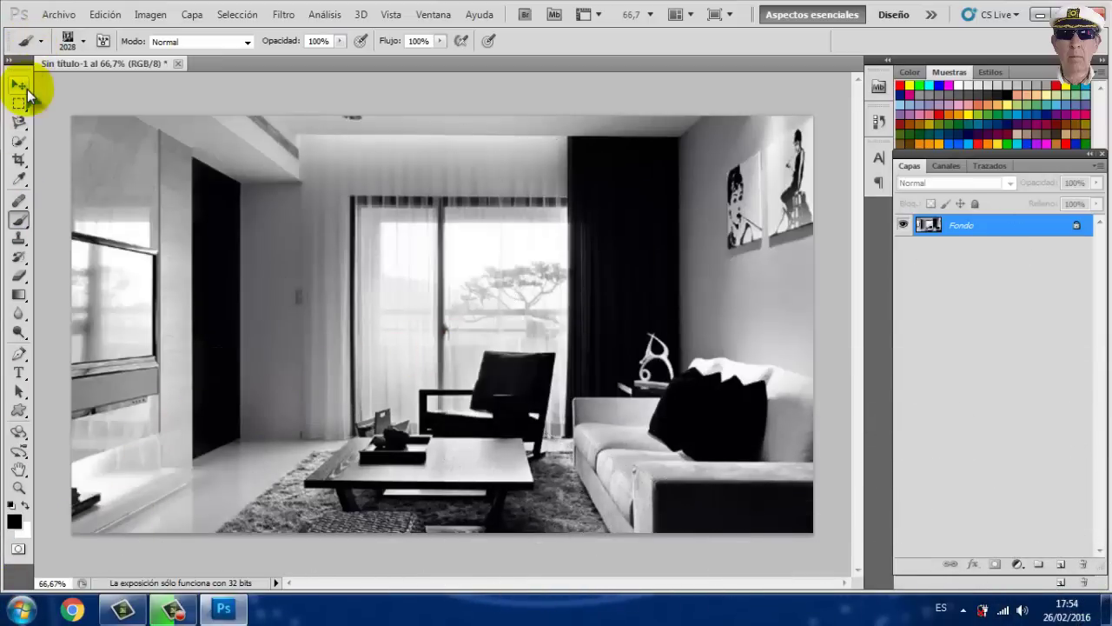
# - Set the foreground colour to orange-red
pyautogui.click(18, 85)
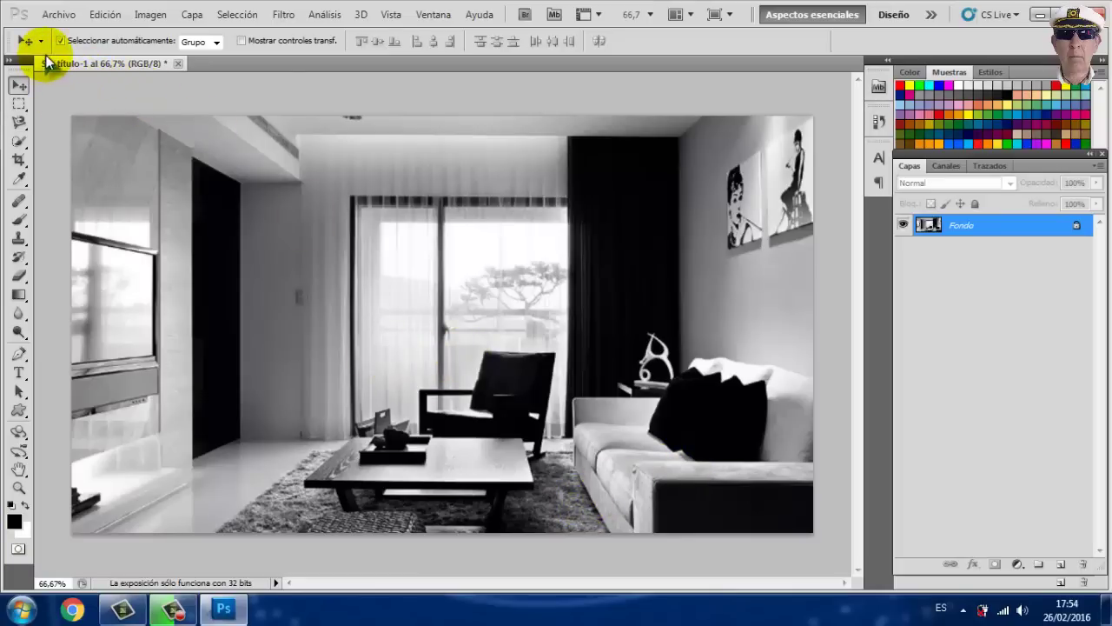
pyautogui.click(15, 522)
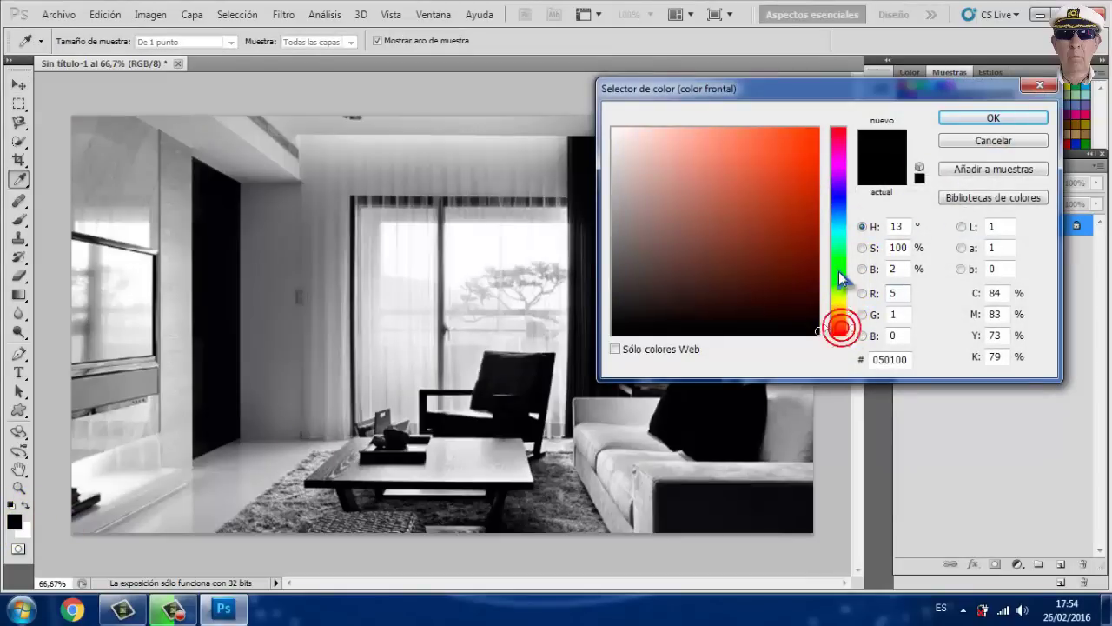
pyautogui.click(814, 147)
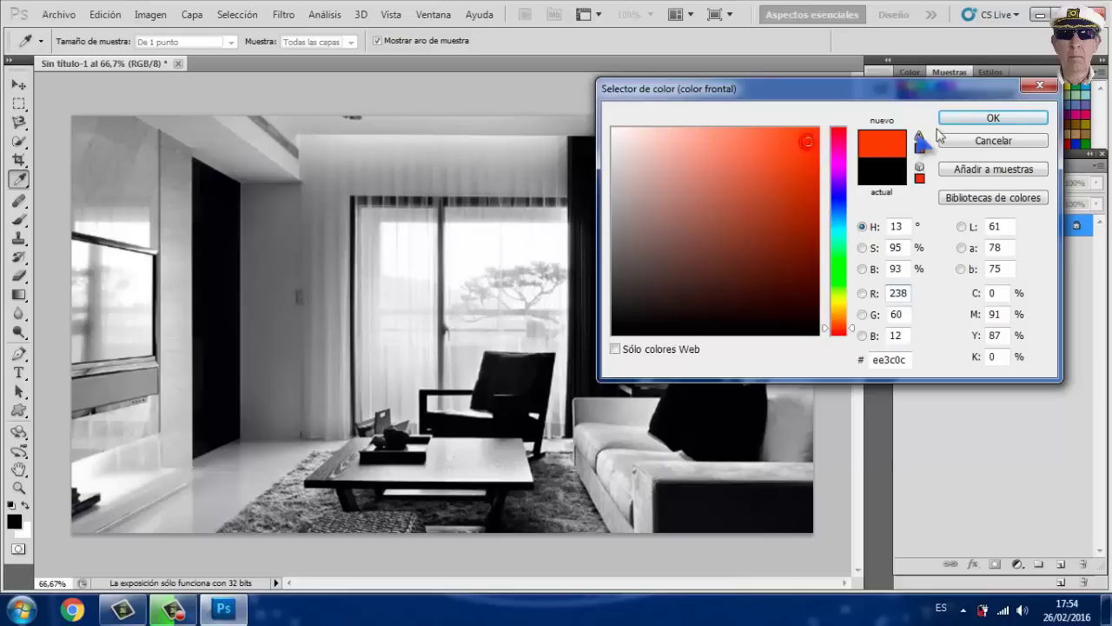
pyautogui.click(982, 122)
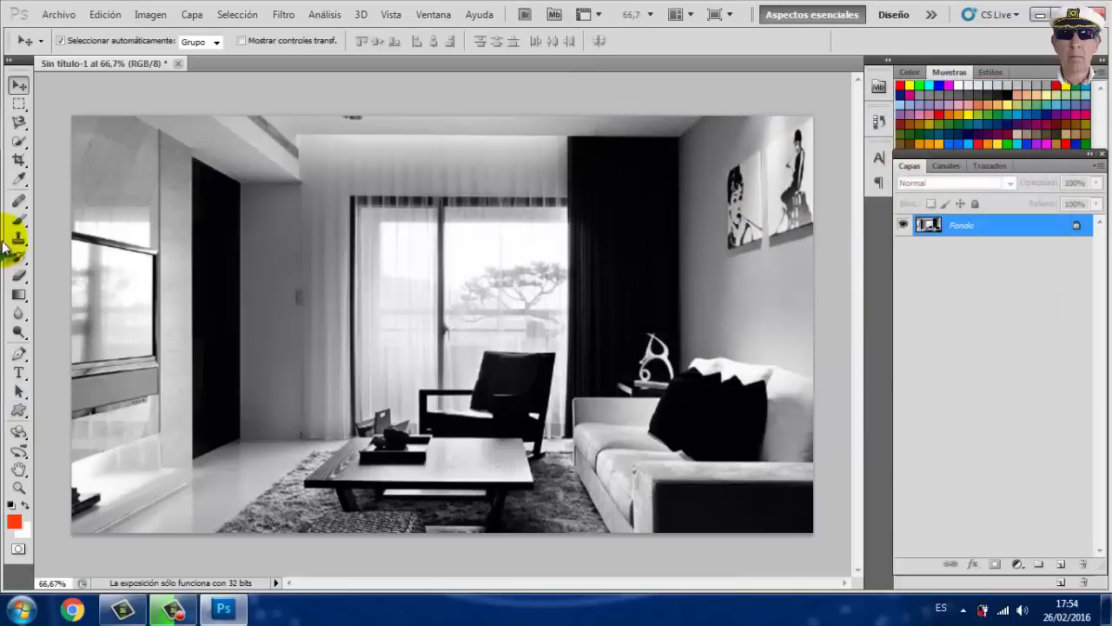
# - Resize the salon brush to 813 px and stamp it across the middle of the photo
pyautogui.click(18, 224)
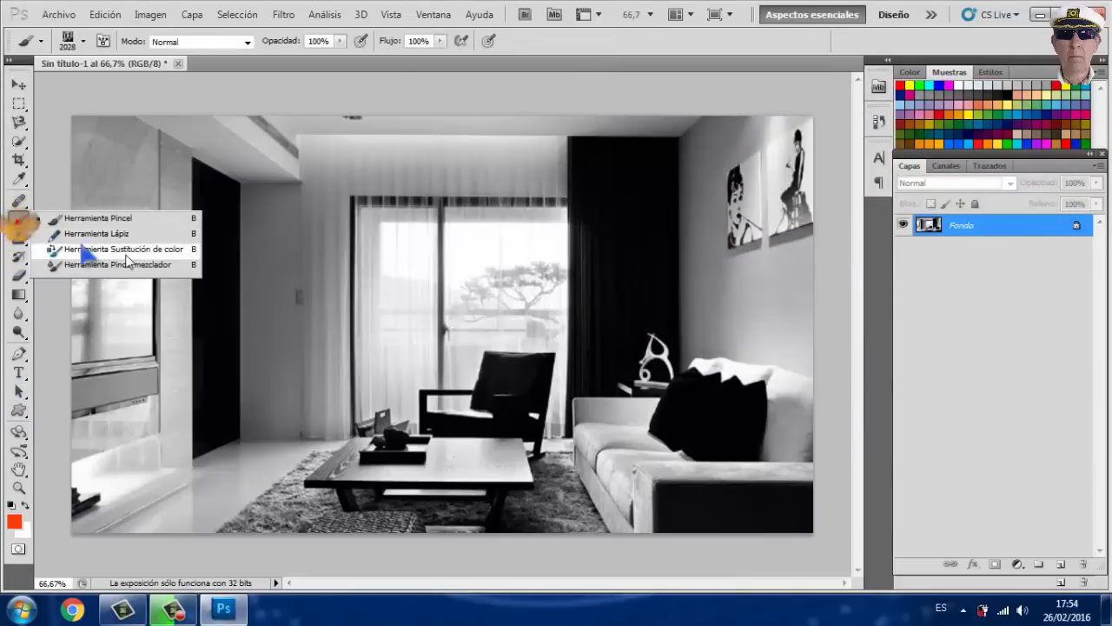
pyautogui.click(112, 221)
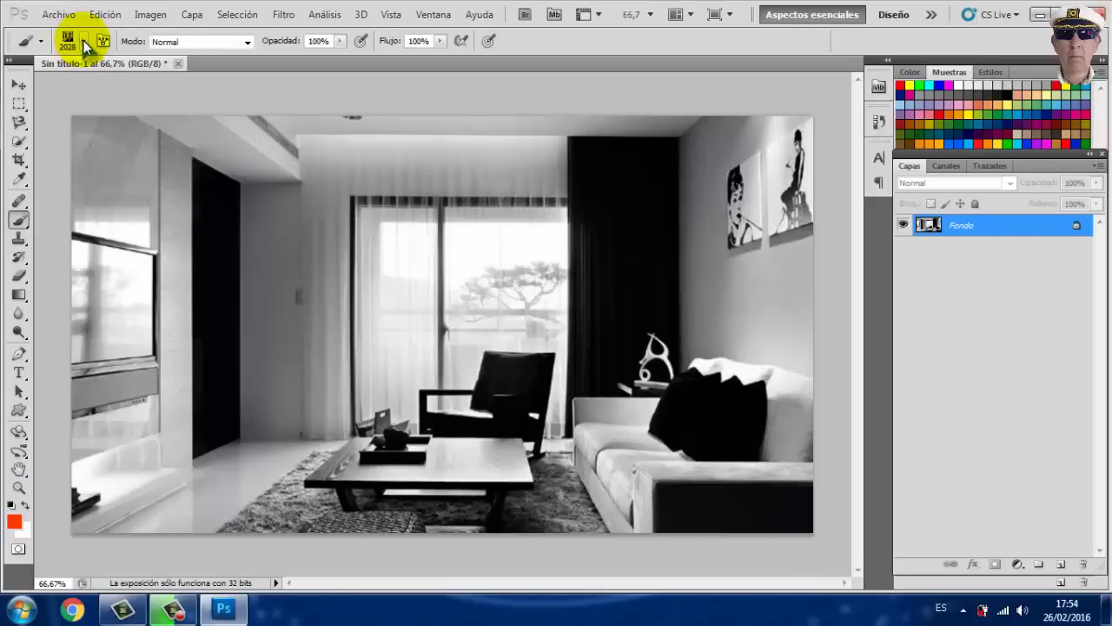
pyautogui.click(85, 41)
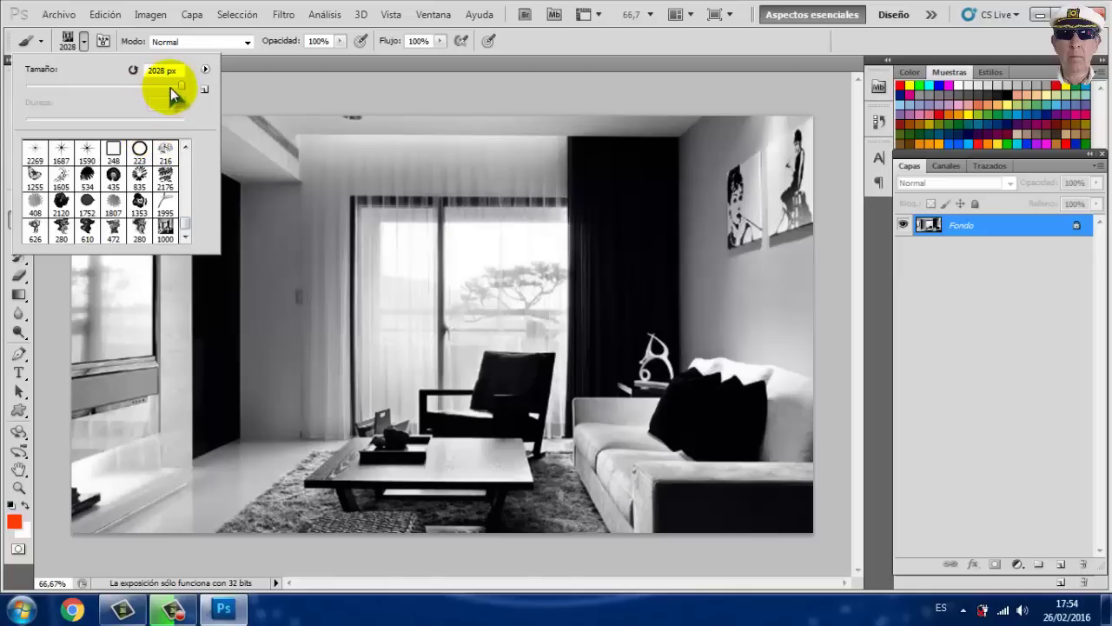
pyautogui.moveTo(176, 85); pyautogui.dragTo(173, 86)
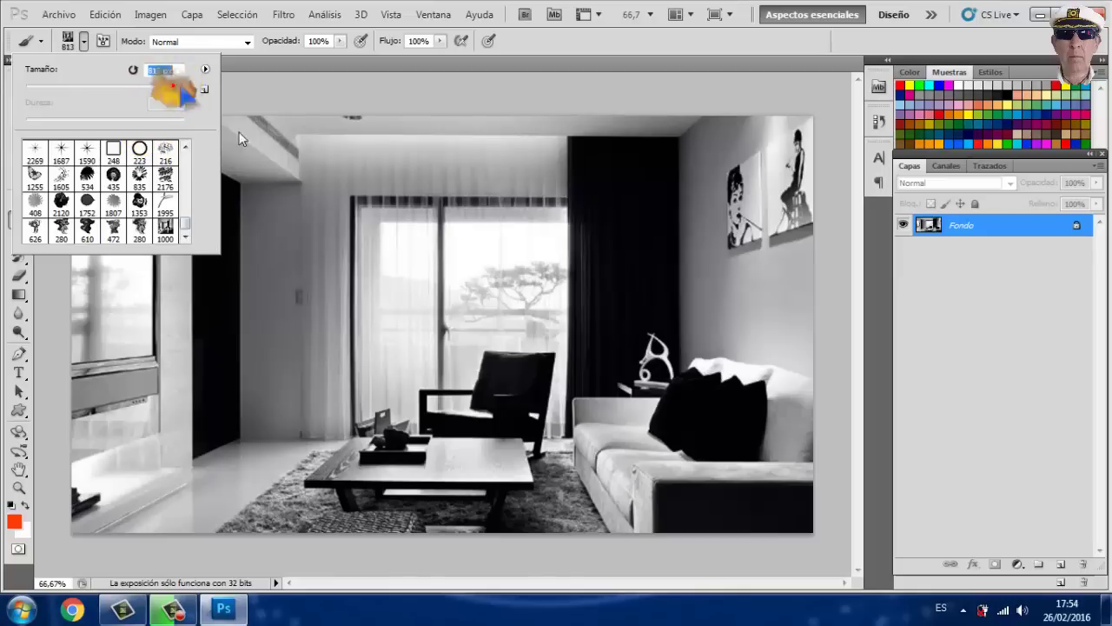
pyautogui.click(488, 320)
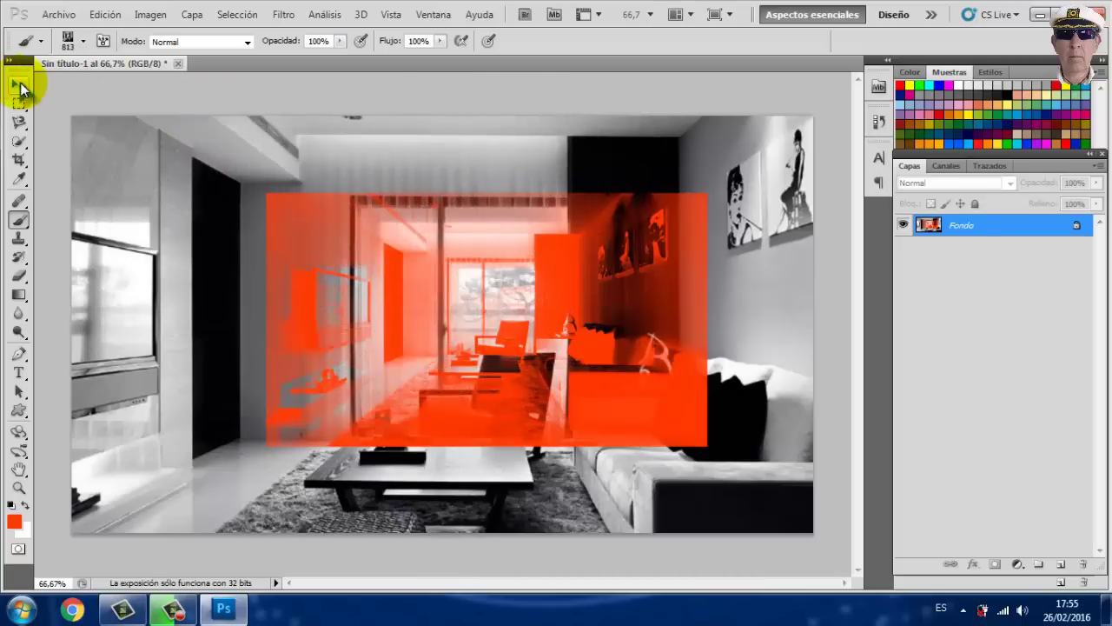
# - Close the stamped untitled document without saving
pyautogui.click(21, 86)
pyautogui.click(178, 64)
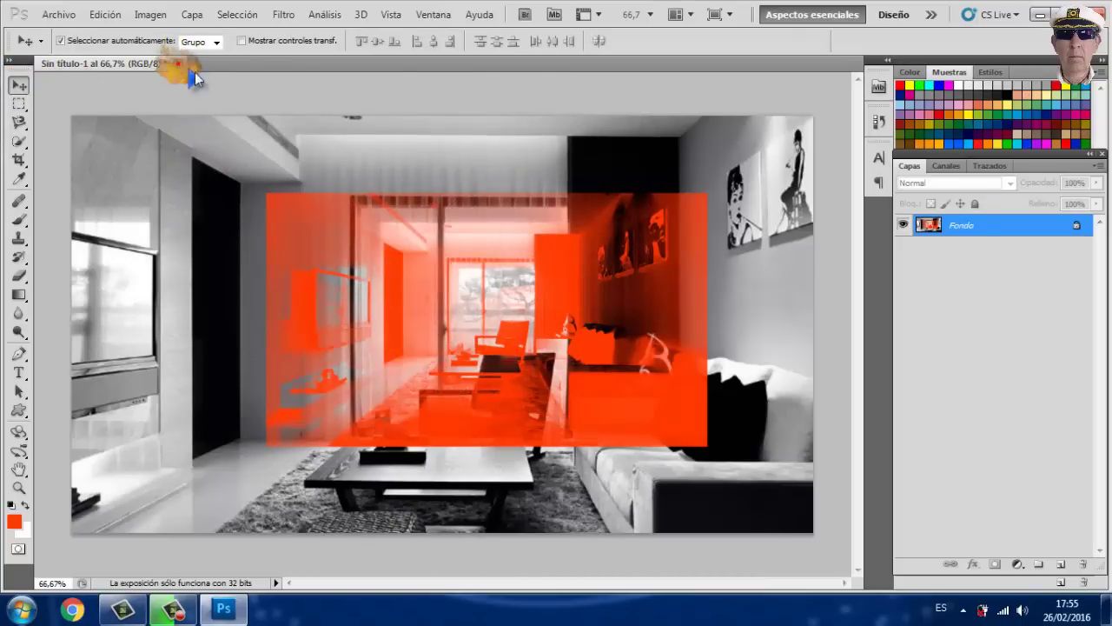
pyautogui.click(594, 248)
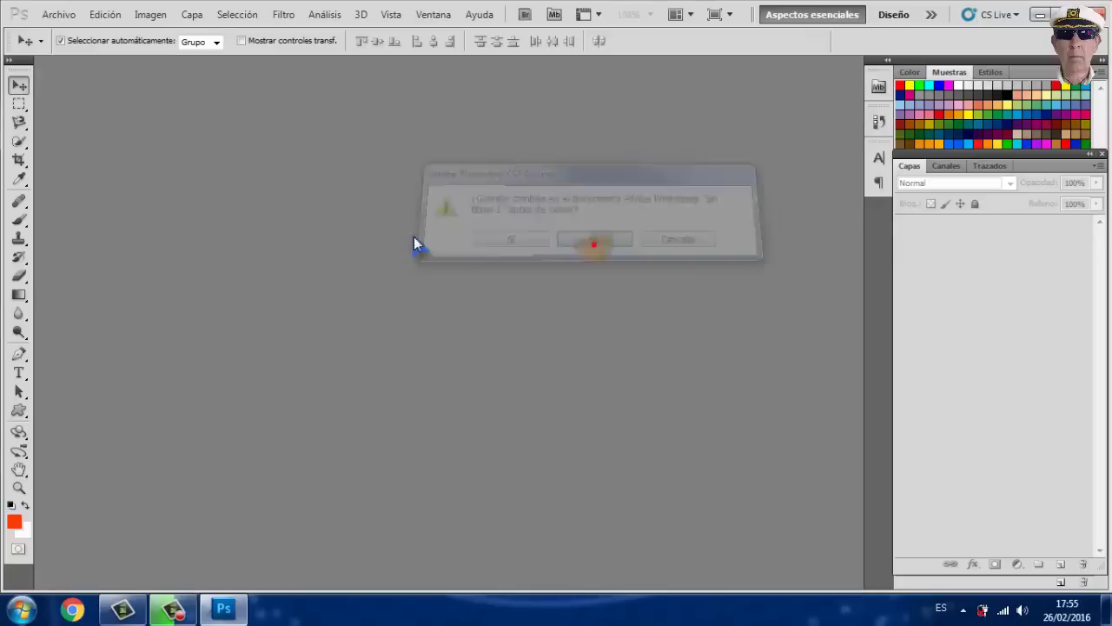
# - Open hadita.png, the kitten on a transparent background, and nudge its layer slightly
pyautogui.click(70, 17)
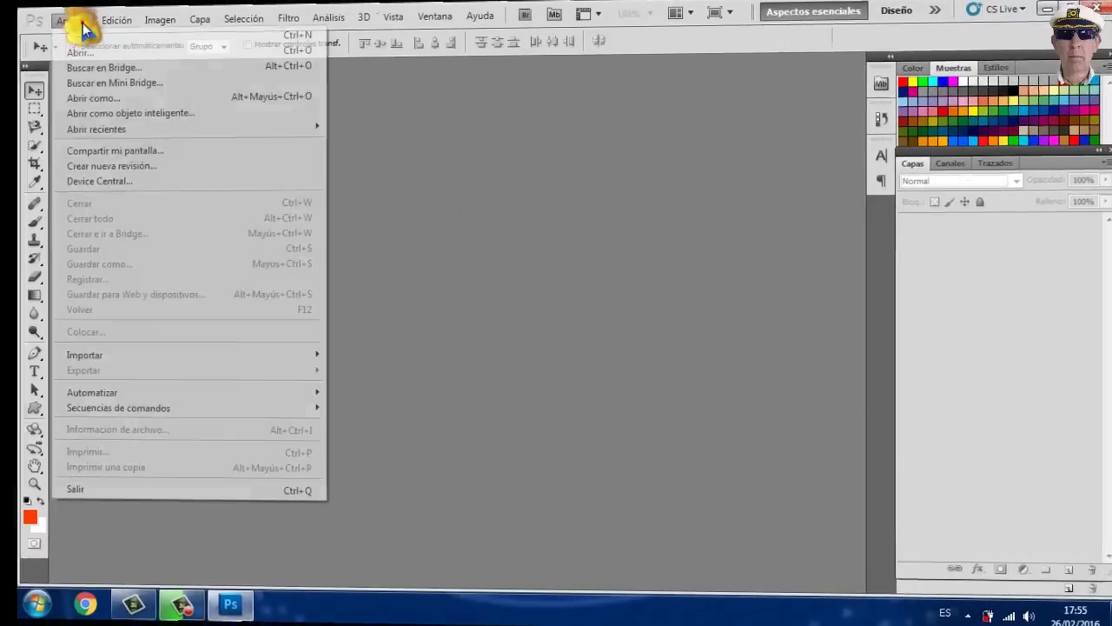
pyautogui.click(110, 63)
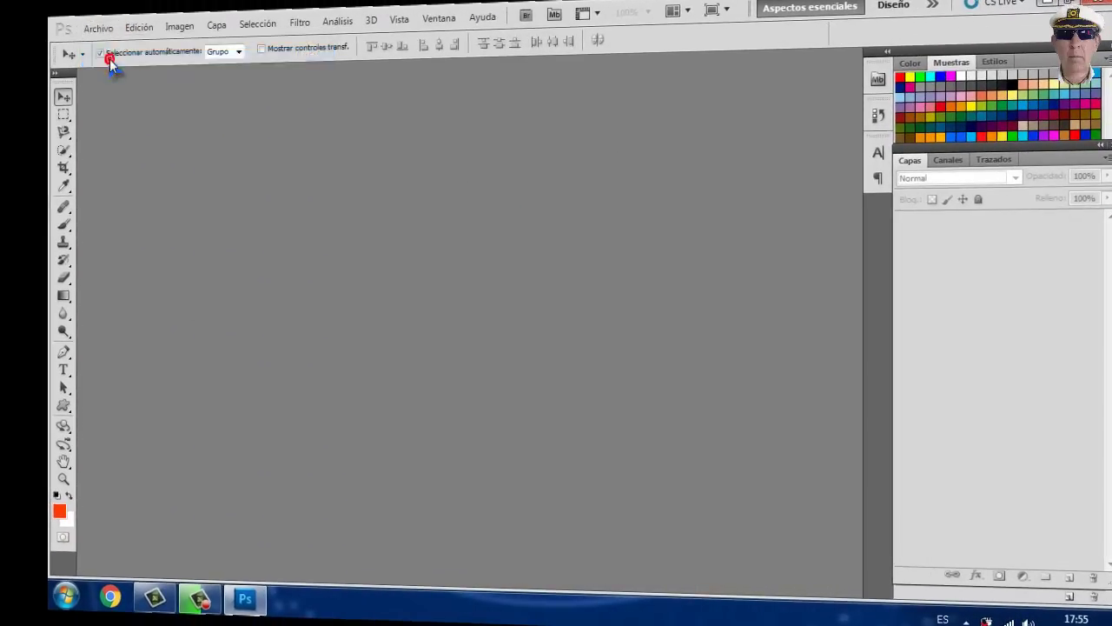
pyautogui.click(488, 162)
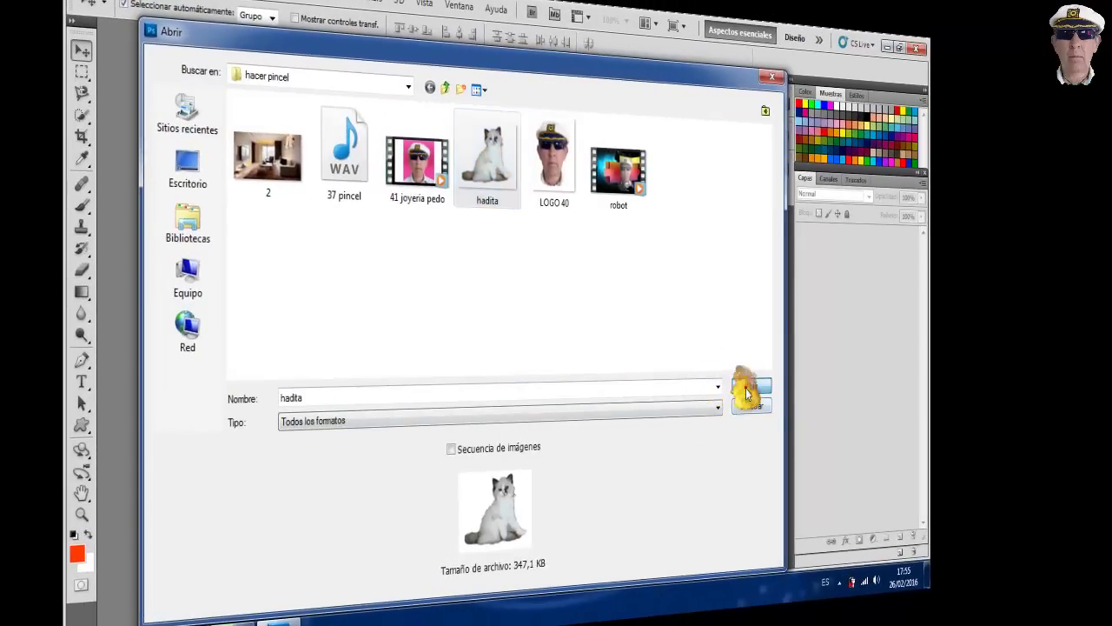
pyautogui.click(749, 386)
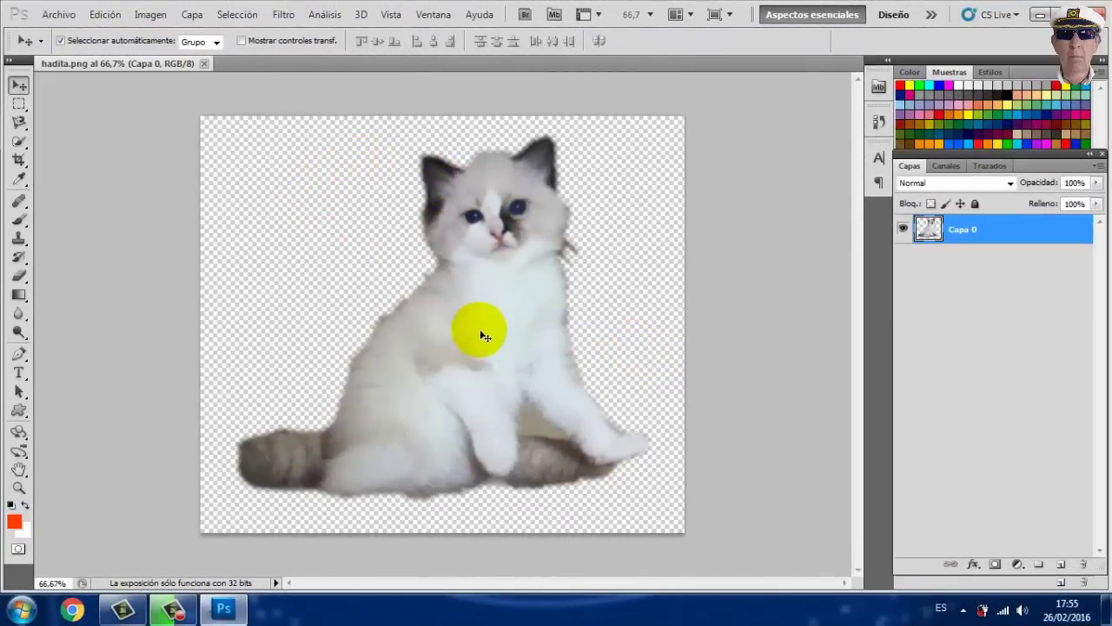
pyautogui.moveTo(483, 334); pyautogui.dragTo(479, 330)
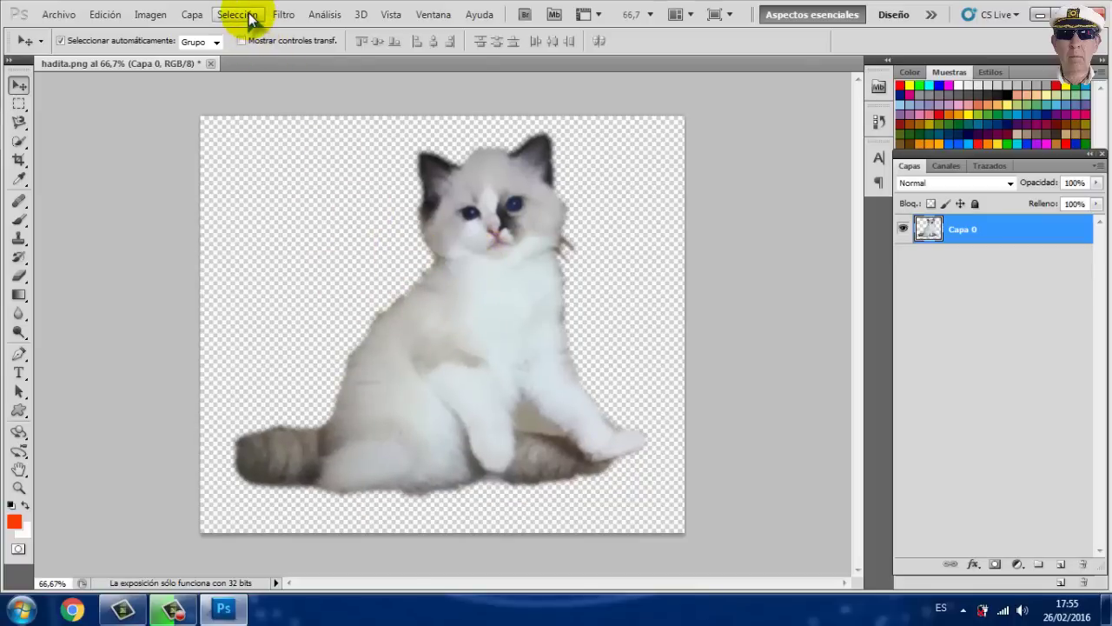
# - Define the hadita kitten image as a brush preset named 'gata'
pyautogui.click(106, 16)
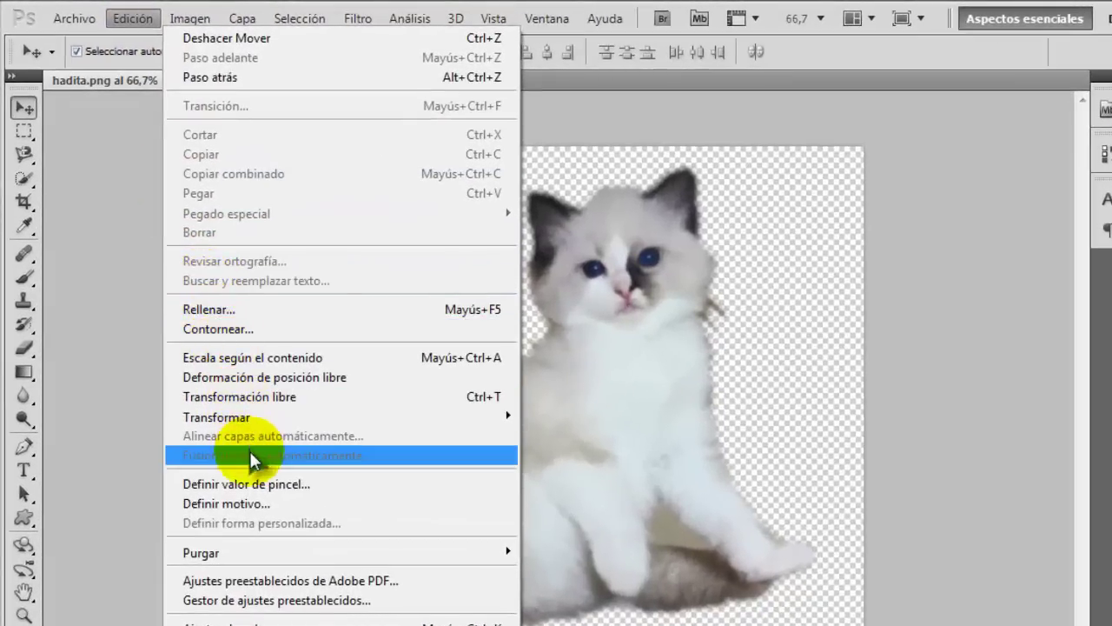
pyautogui.click(257, 483)
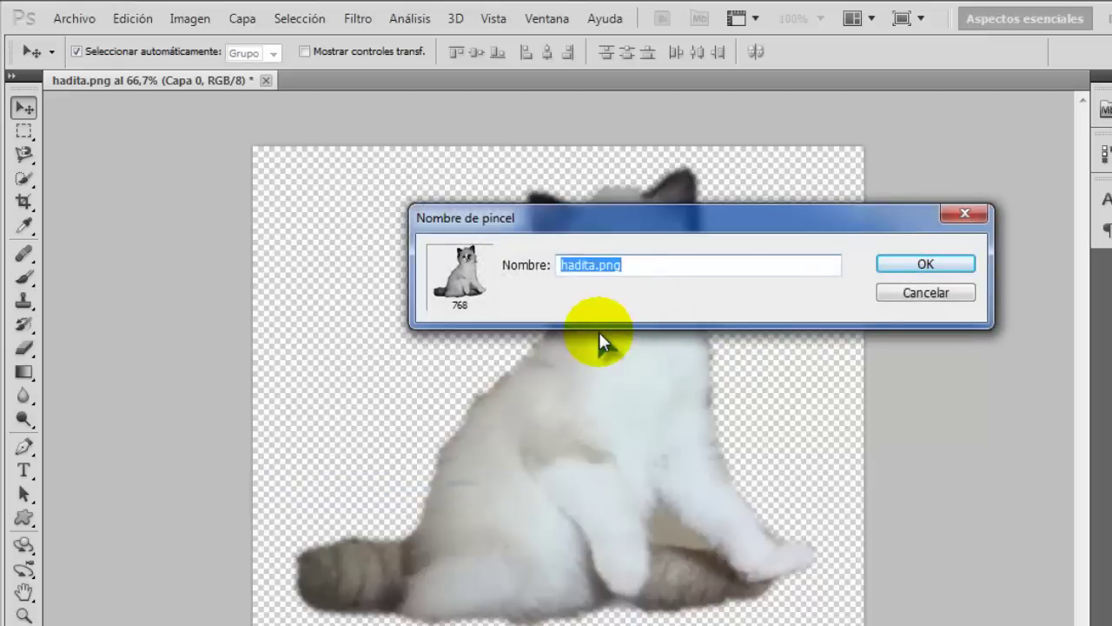
pyautogui.write('gata')
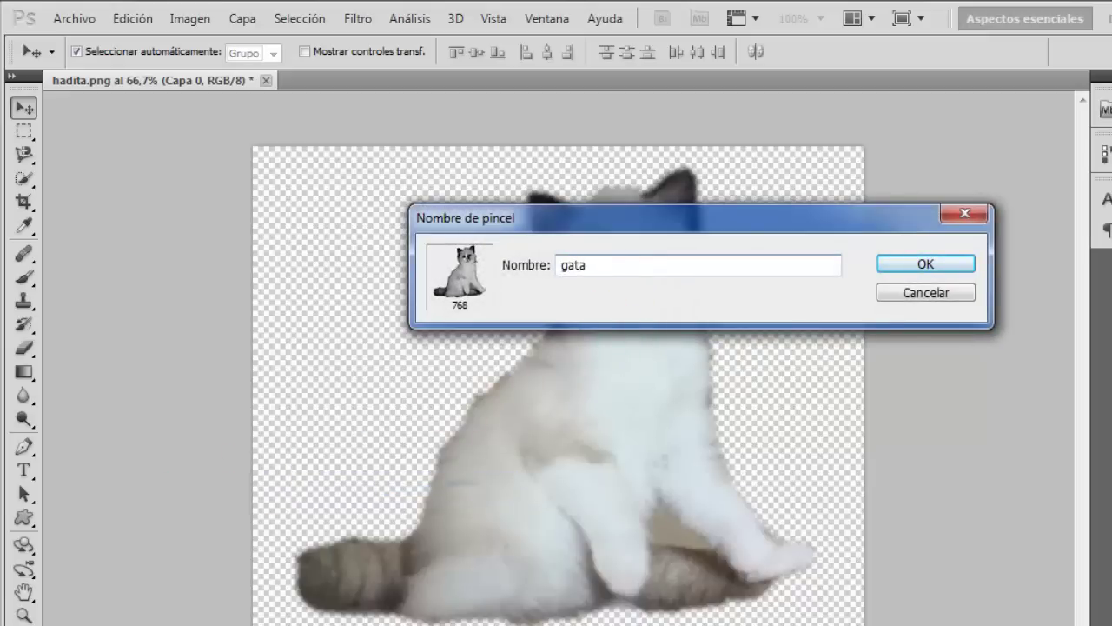
pyautogui.click(911, 261)
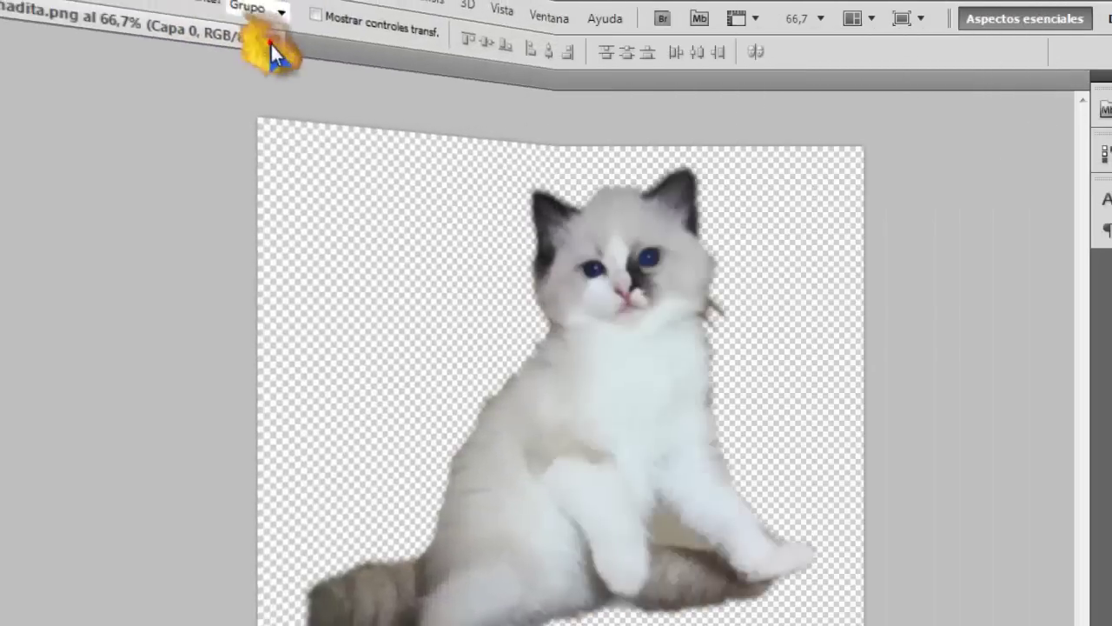
# - Close hadita.png without saving and create a new white 1366 × 768 px document
pyautogui.click(265, 80)
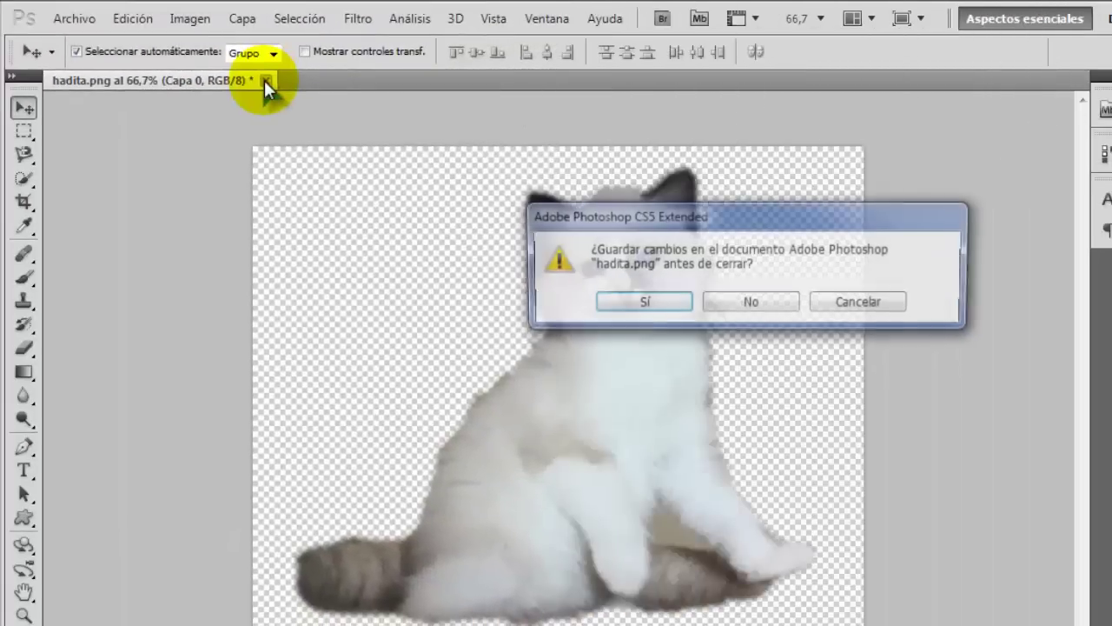
pyautogui.click(758, 293)
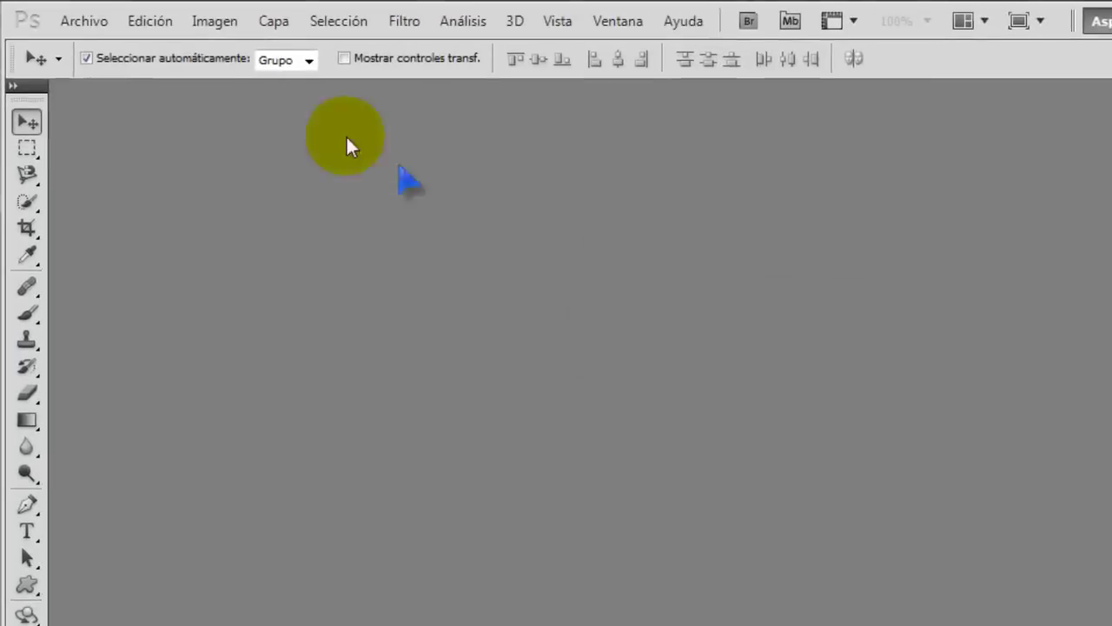
pyautogui.click(86, 24)
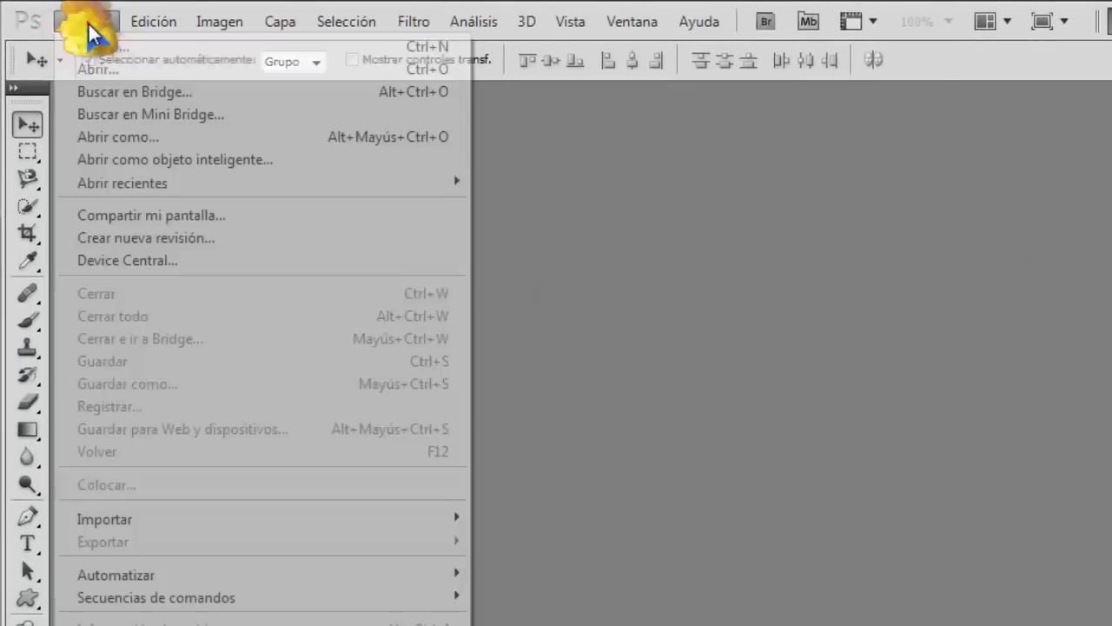
pyautogui.click(96, 45)
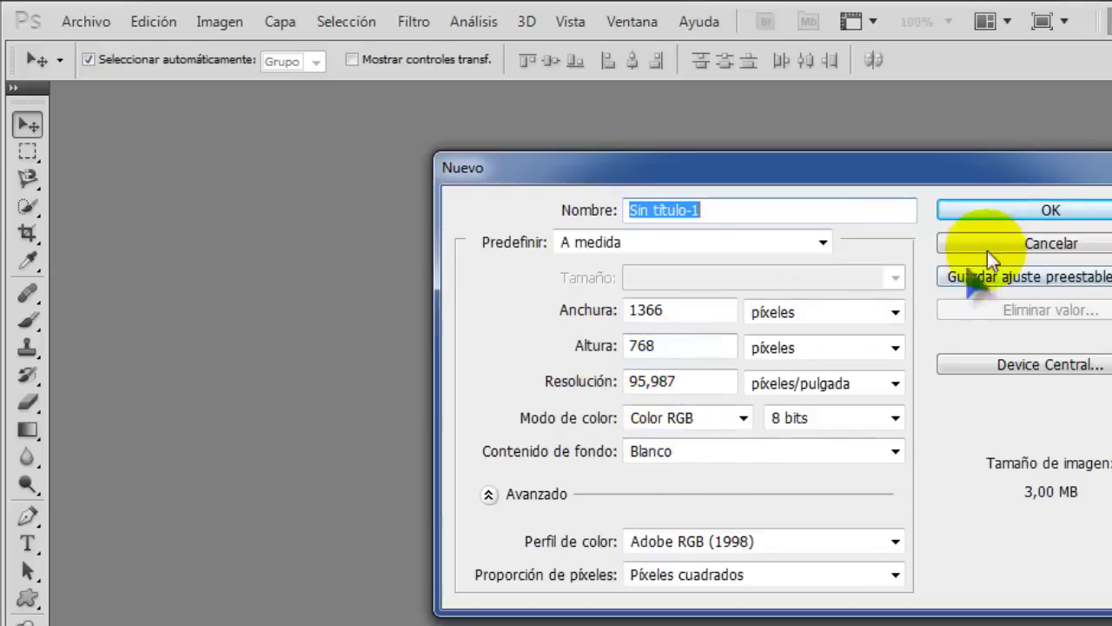
pyautogui.click(1010, 217)
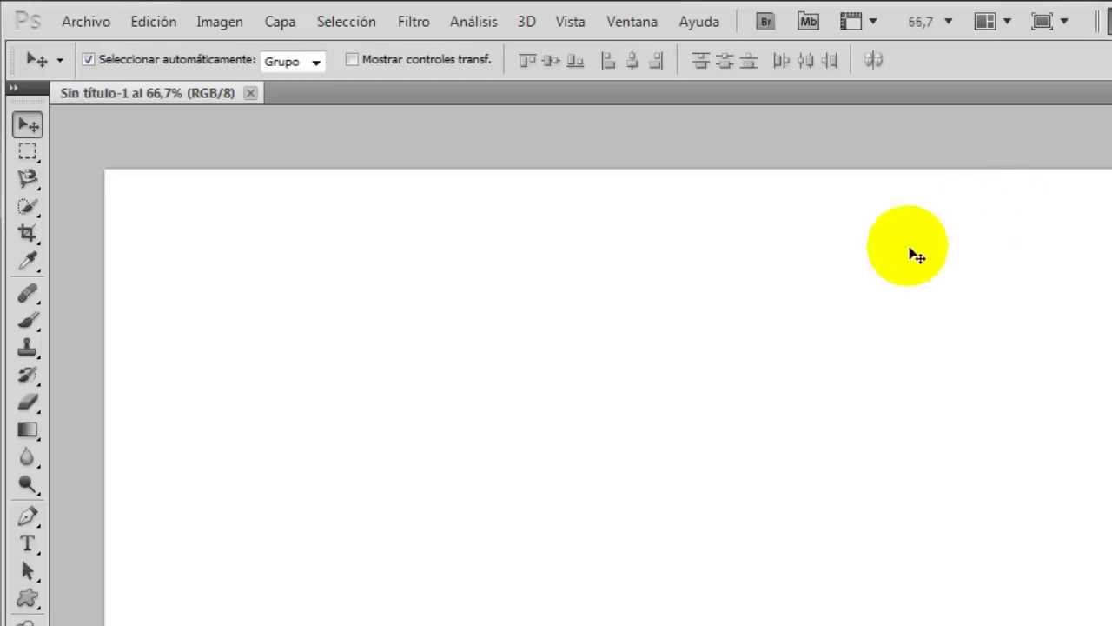
# - Stamp one large kitten on the right side of the canvas with the paintbrush
pyautogui.rightClick(34, 317)
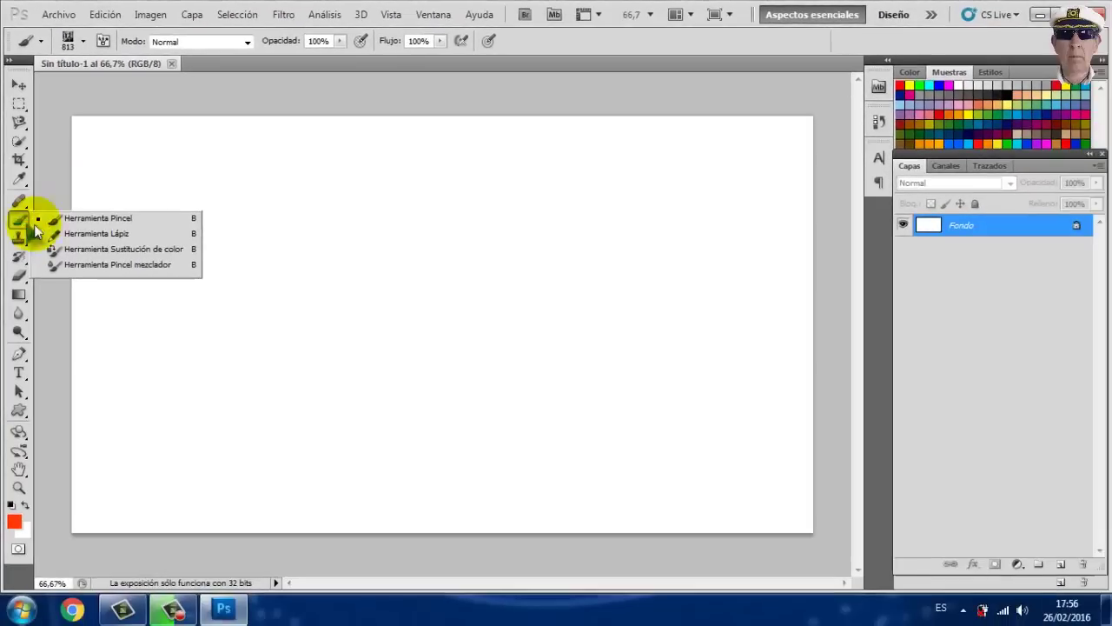
pyautogui.click(80, 222)
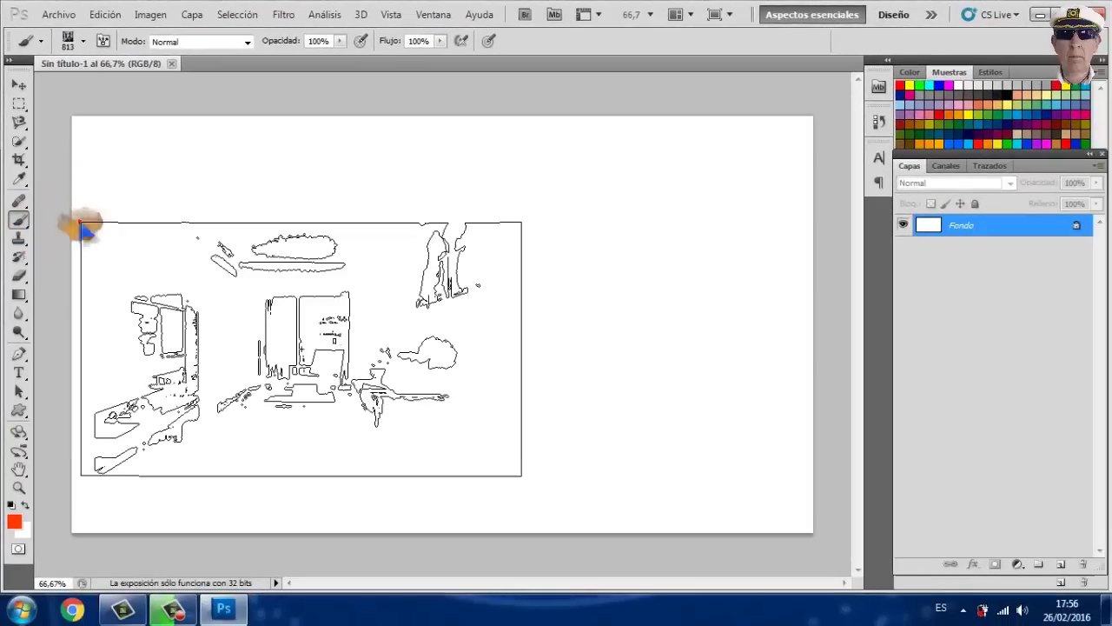
pyautogui.click(83, 41)
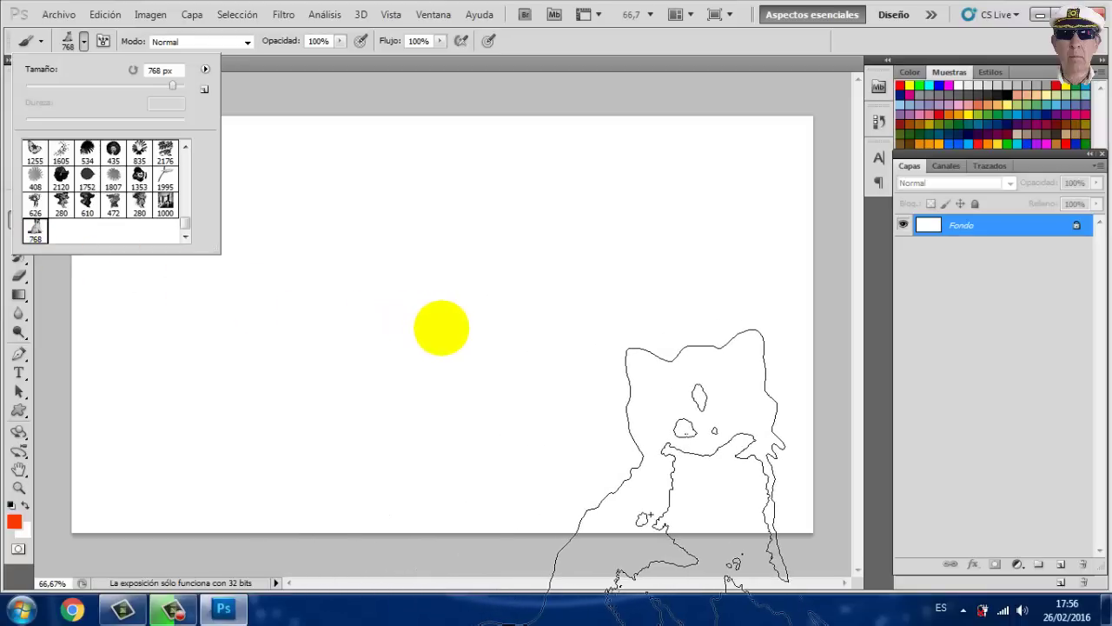
pyautogui.click(547, 324)
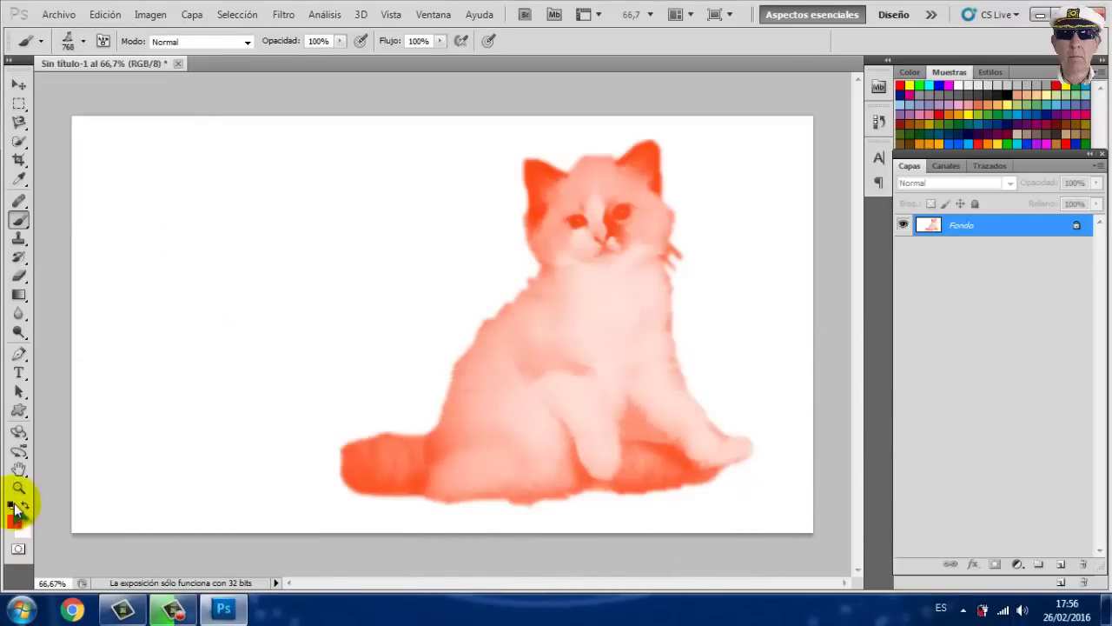
# - Set the foreground colour to near-black
pyautogui.click(15, 522)
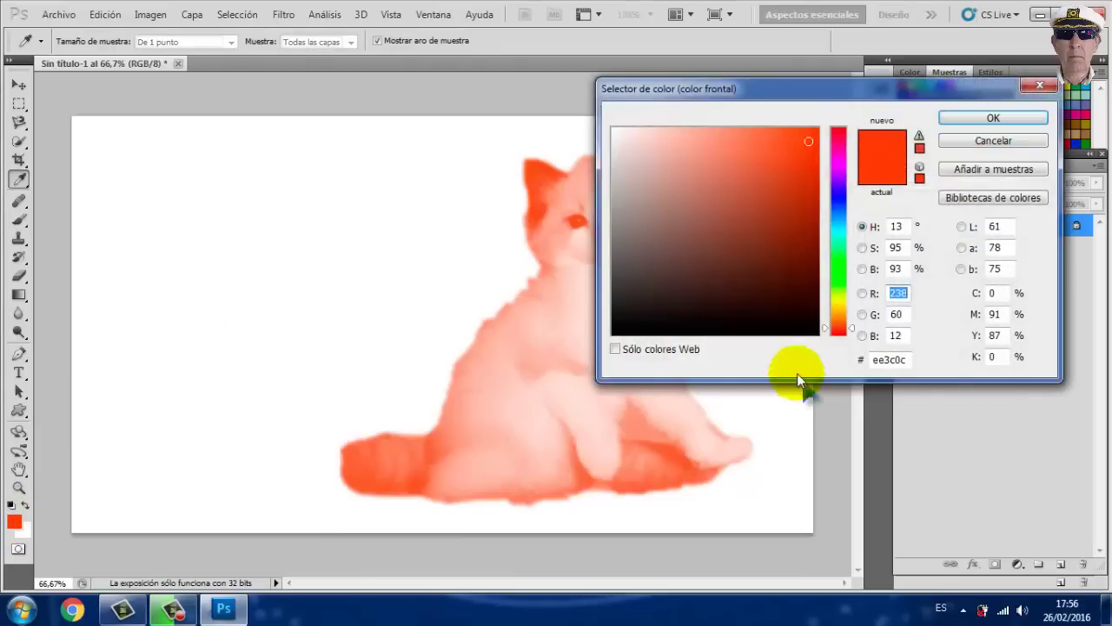
pyautogui.click(802, 326)
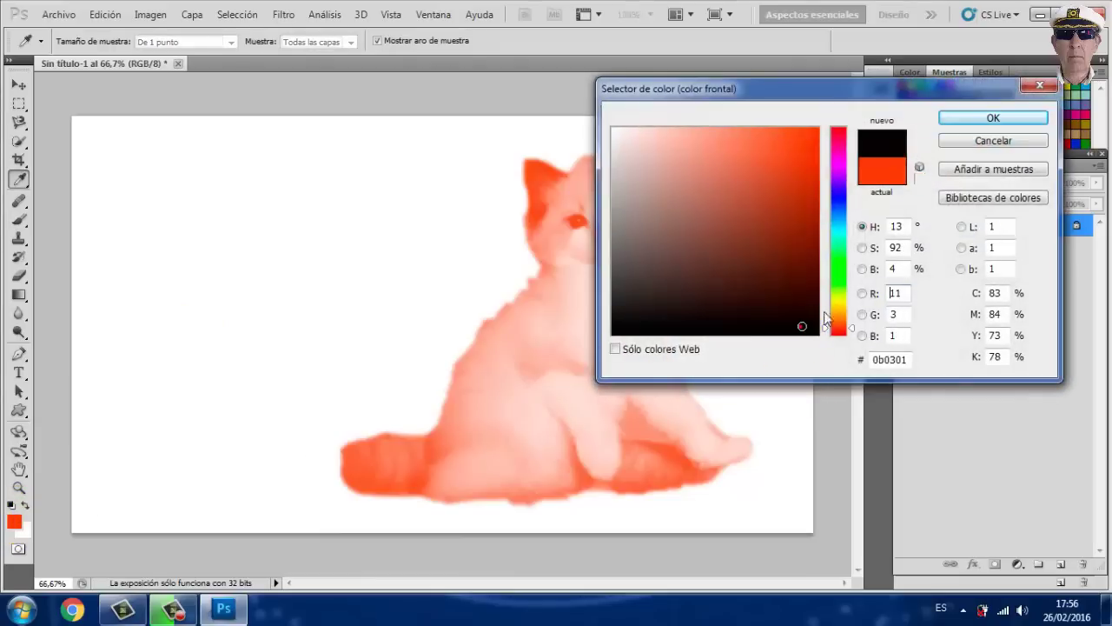
pyautogui.click(983, 117)
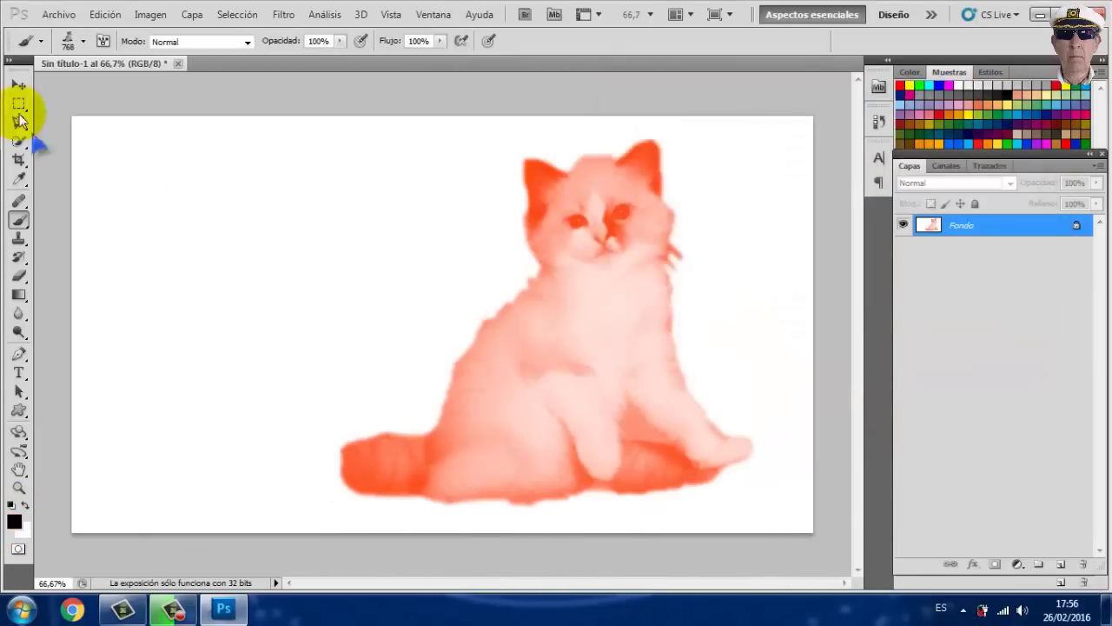
# - At 154 px, stamp five small kittens: three on the left, two over the orange cat
pyautogui.click(83, 45)
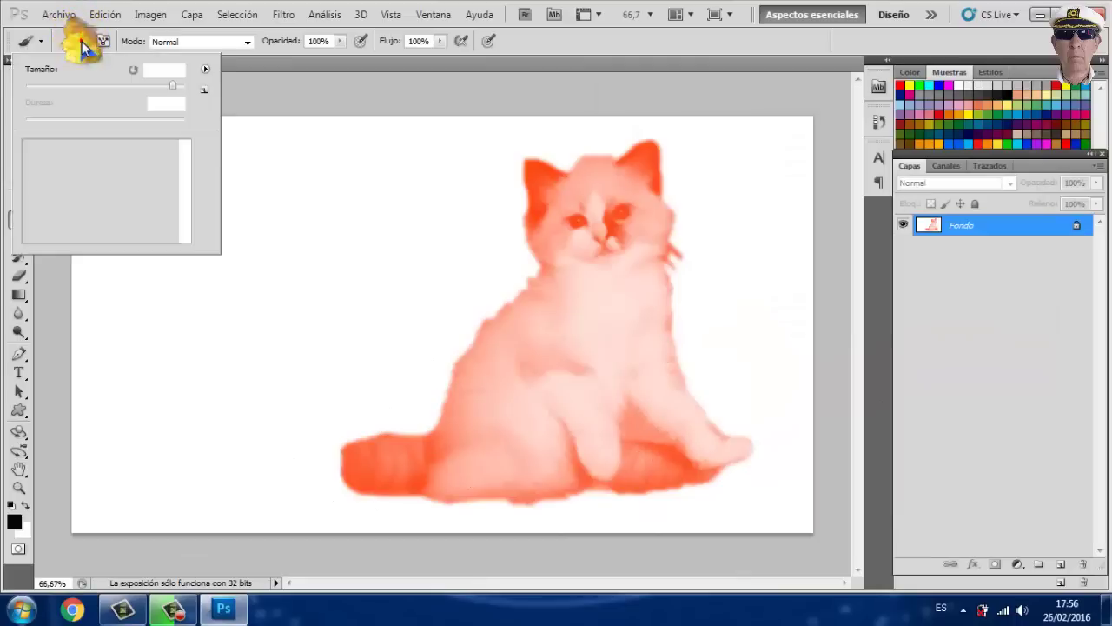
pyautogui.click(126, 86)
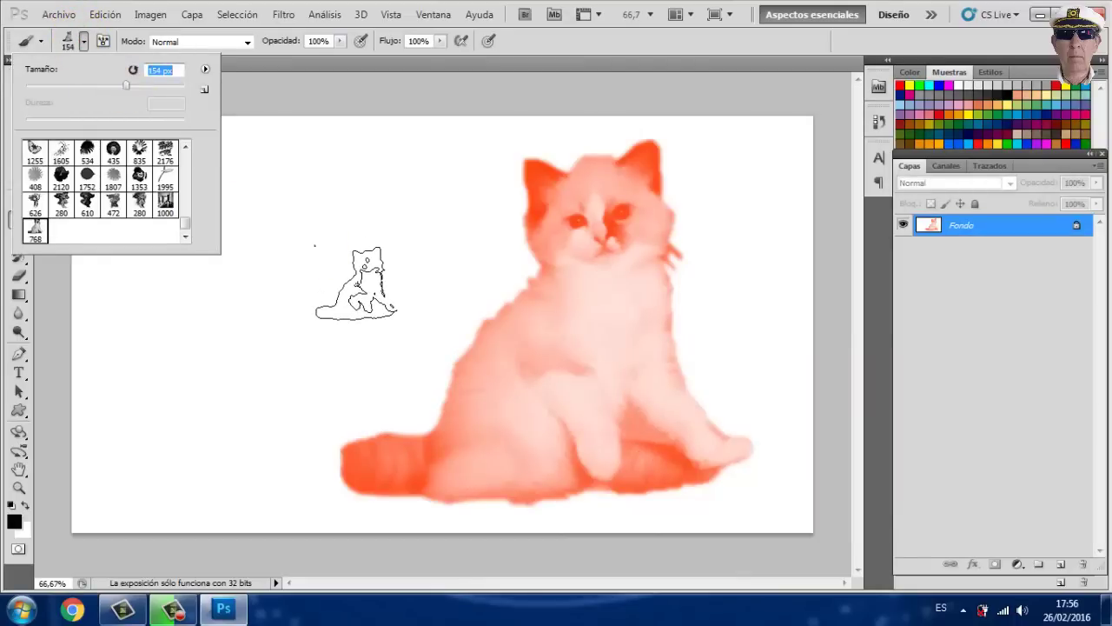
pyautogui.click(314, 246)
pyautogui.click(277, 356)
pyautogui.click(183, 343)
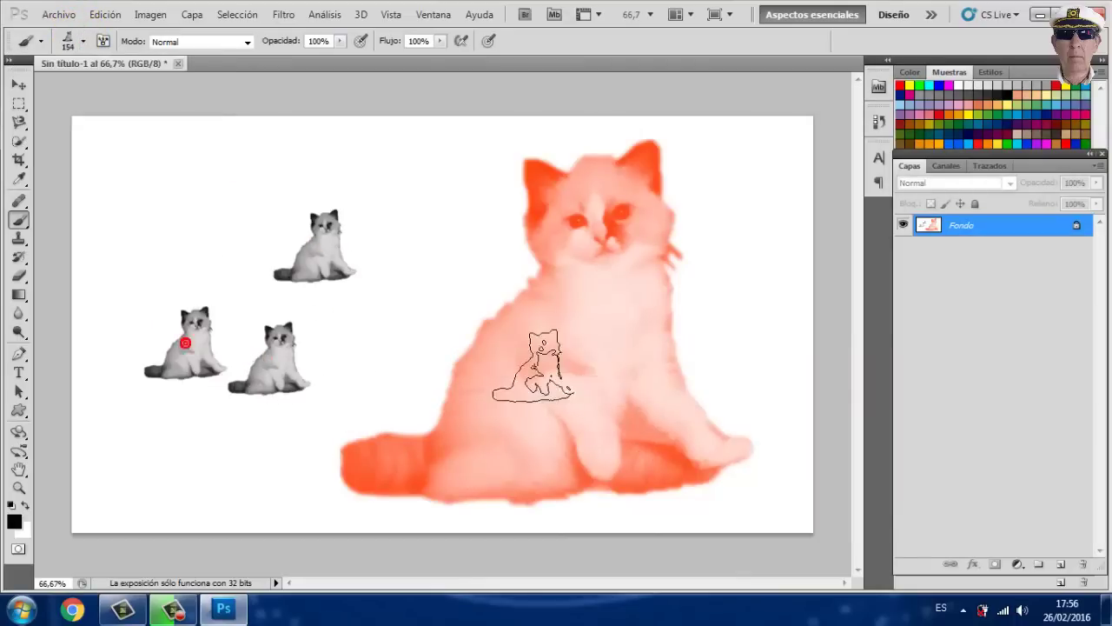
pyautogui.click(455, 288)
pyautogui.click(391, 365)
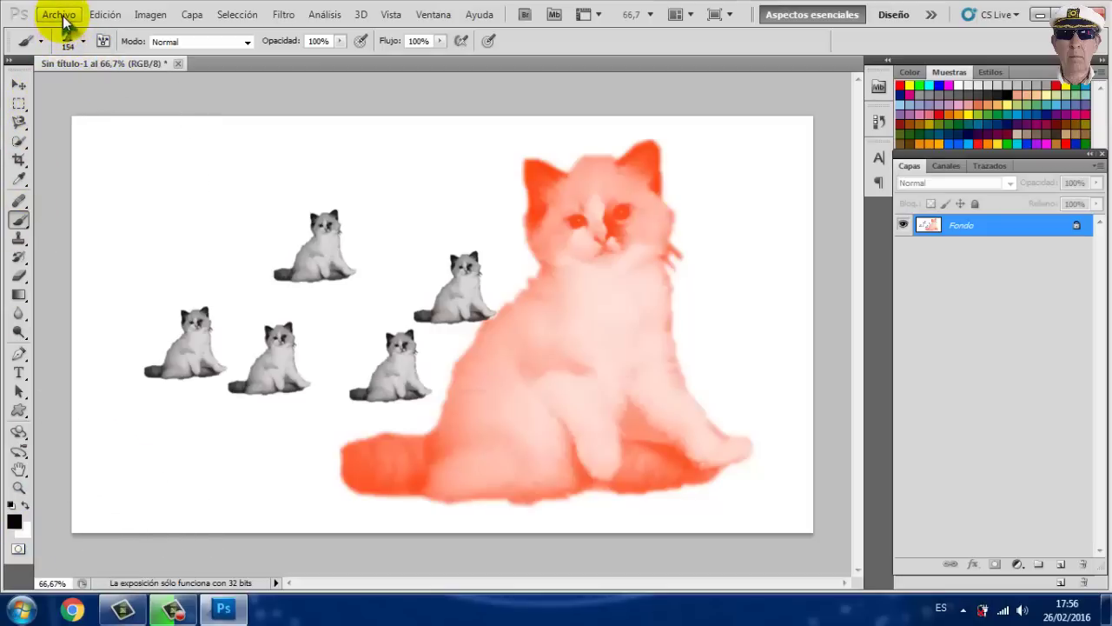
# - Create a new blank document and stamp the 1000 px living-room brush onto it
pyautogui.click(61, 18)
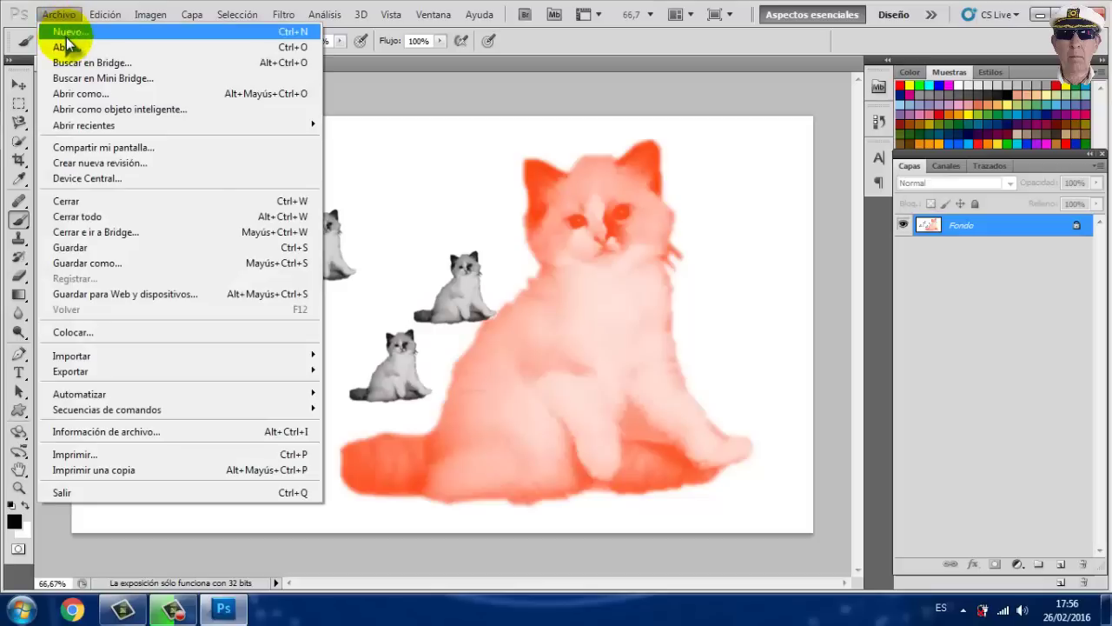
pyautogui.click(61, 32)
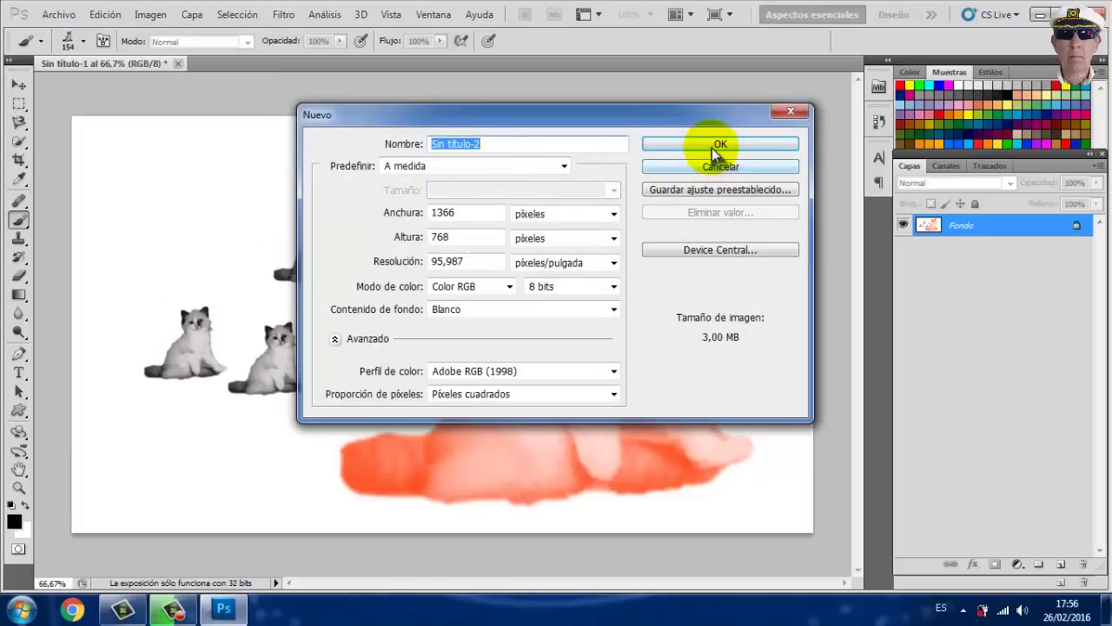
pyautogui.click(711, 147)
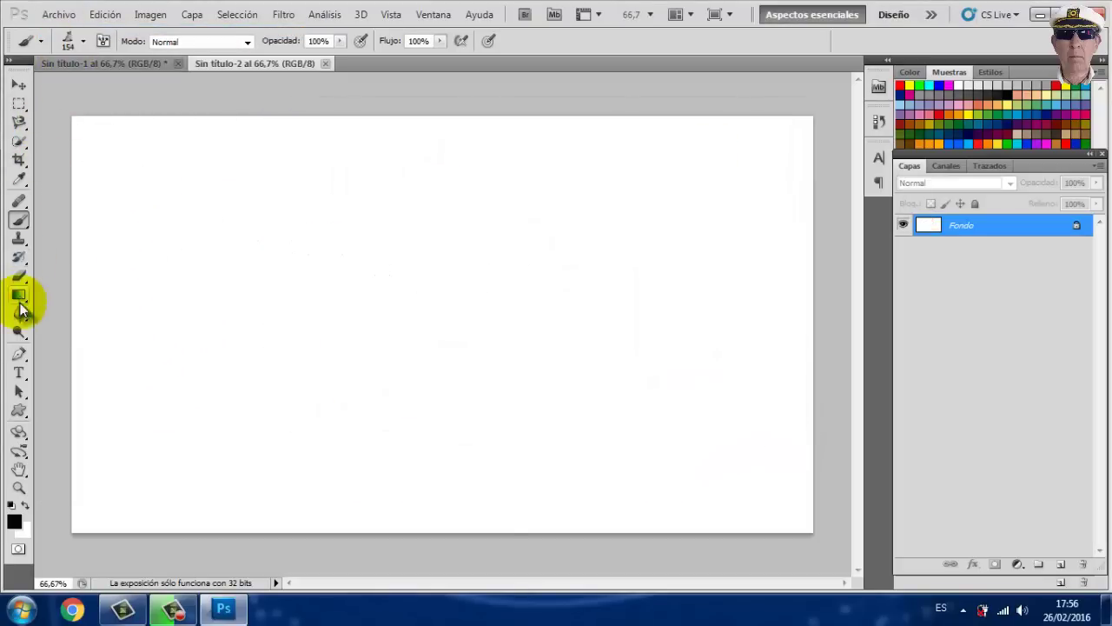
pyautogui.click(80, 43)
pyautogui.click(177, 210)
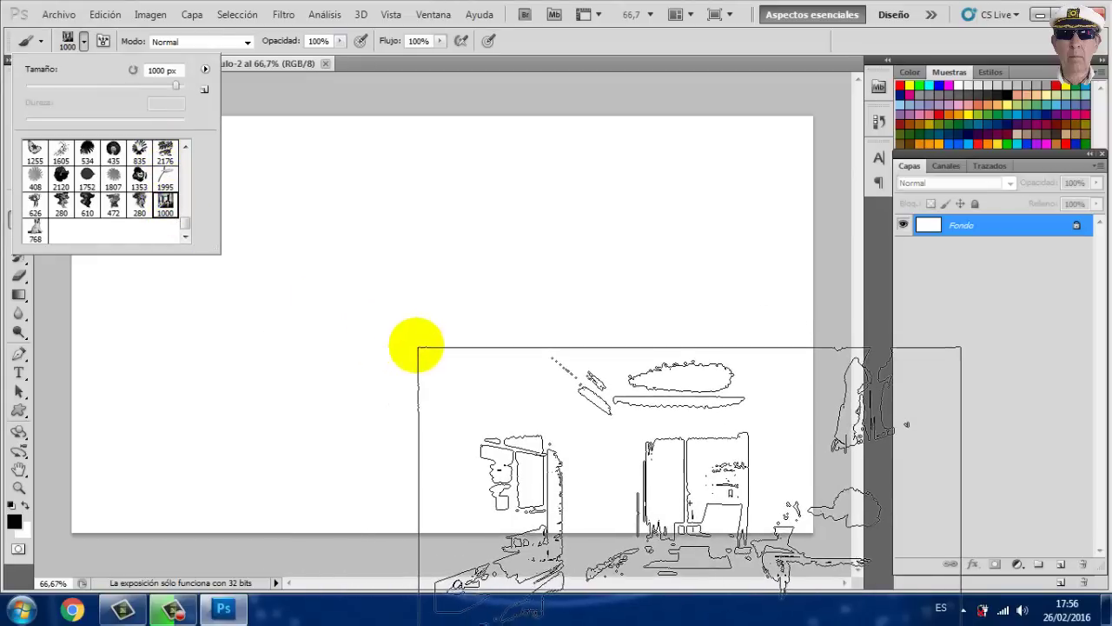
pyautogui.click(432, 326)
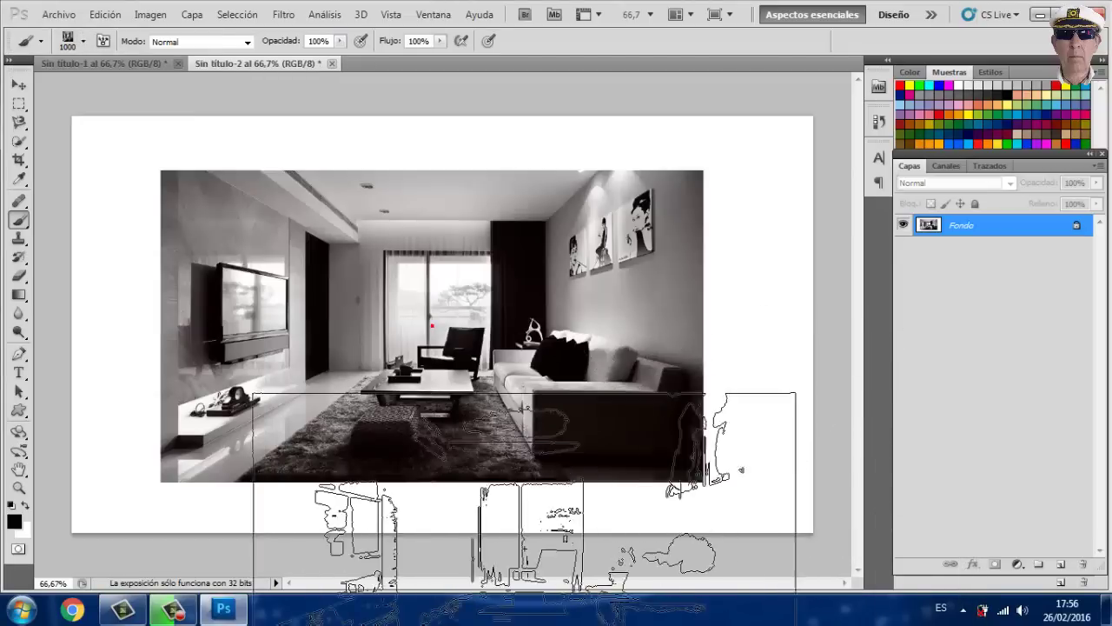
# - Select the 768 px gata kitten brush and set its size to 123 px
pyautogui.click(81, 42)
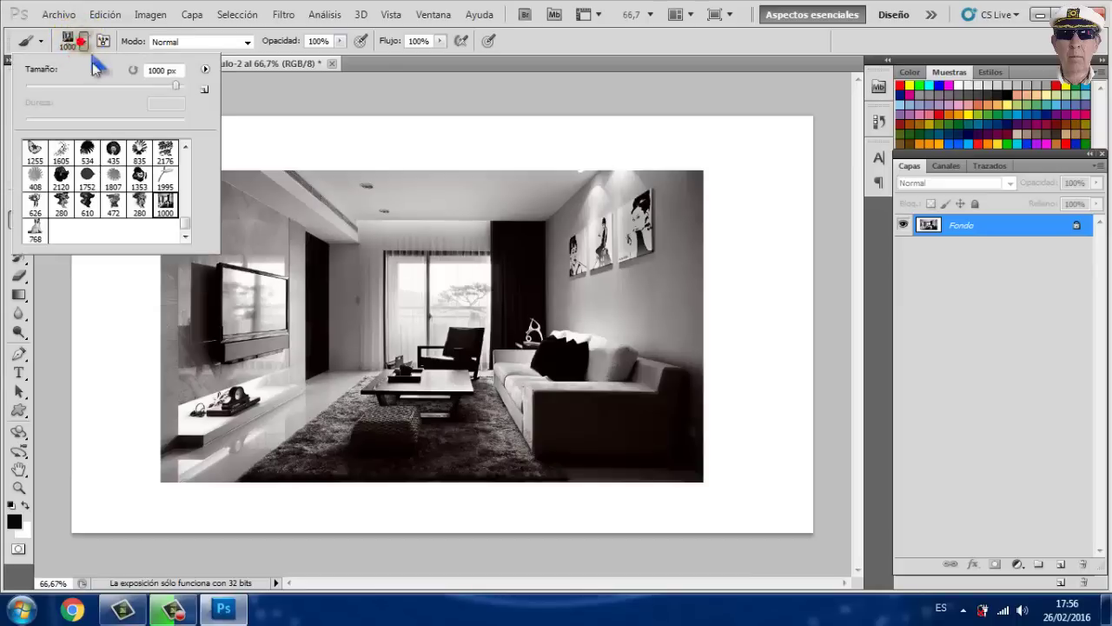
pyautogui.click(34, 229)
pyautogui.click(35, 229)
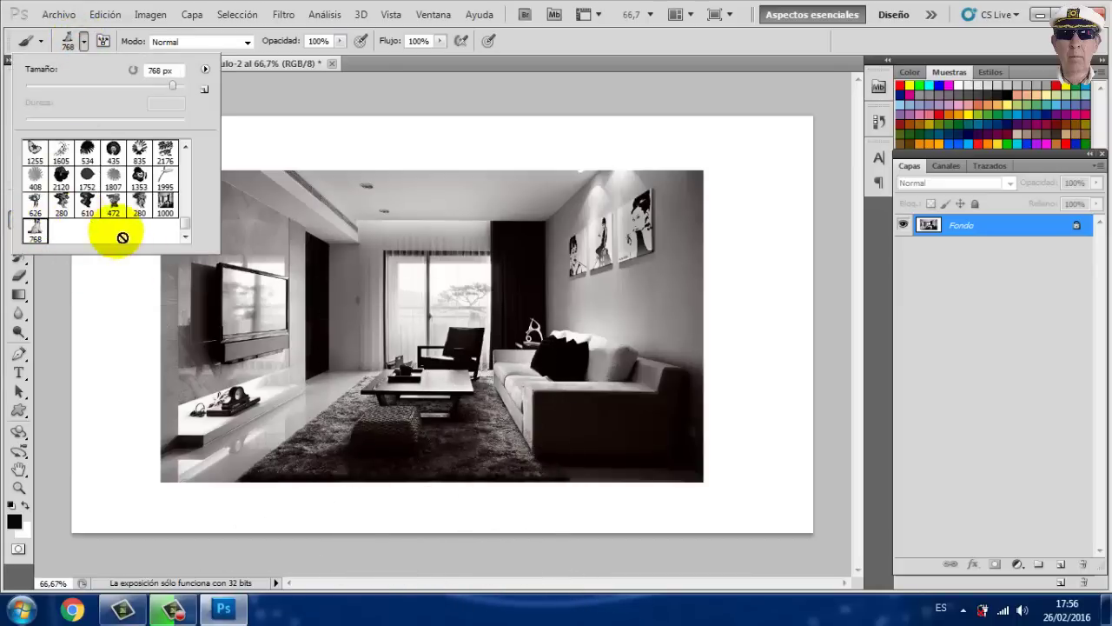
pyautogui.click(114, 86)
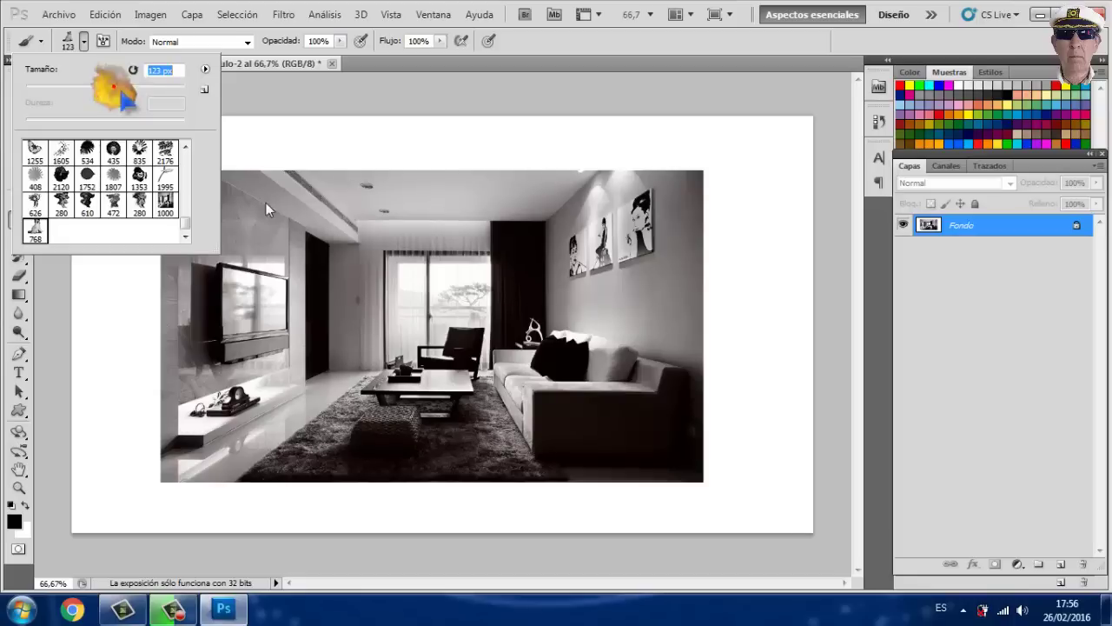
# - Set the foreground colour to orange and stamp a small kitten on the floor beside the TV unit
pyautogui.click(14, 521)
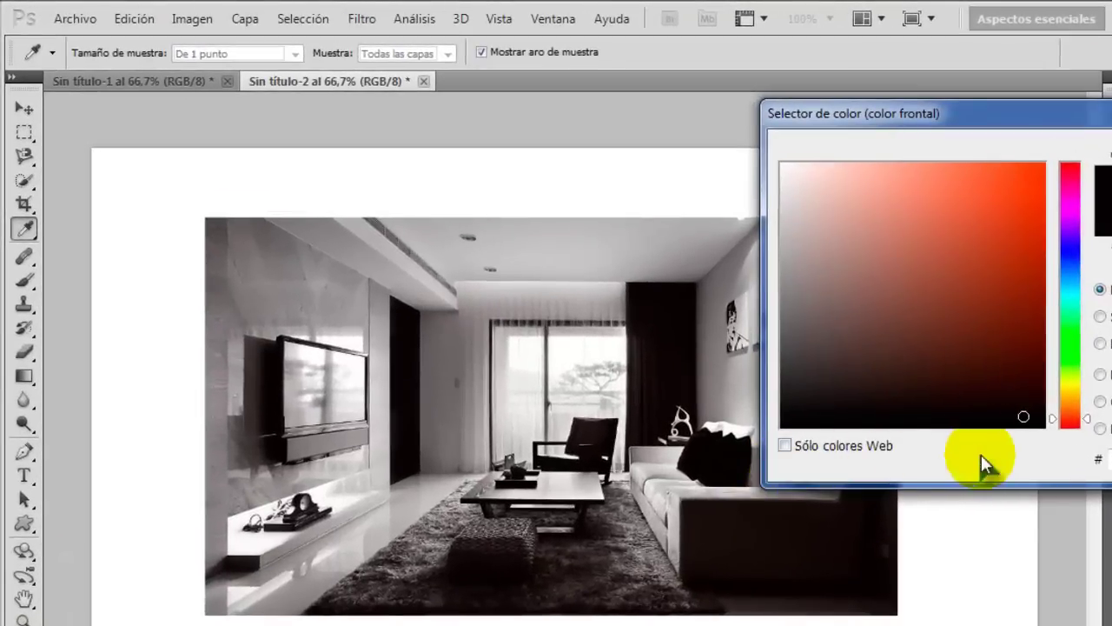
pyautogui.moveTo(1064, 402); pyautogui.dragTo(1056, 384)
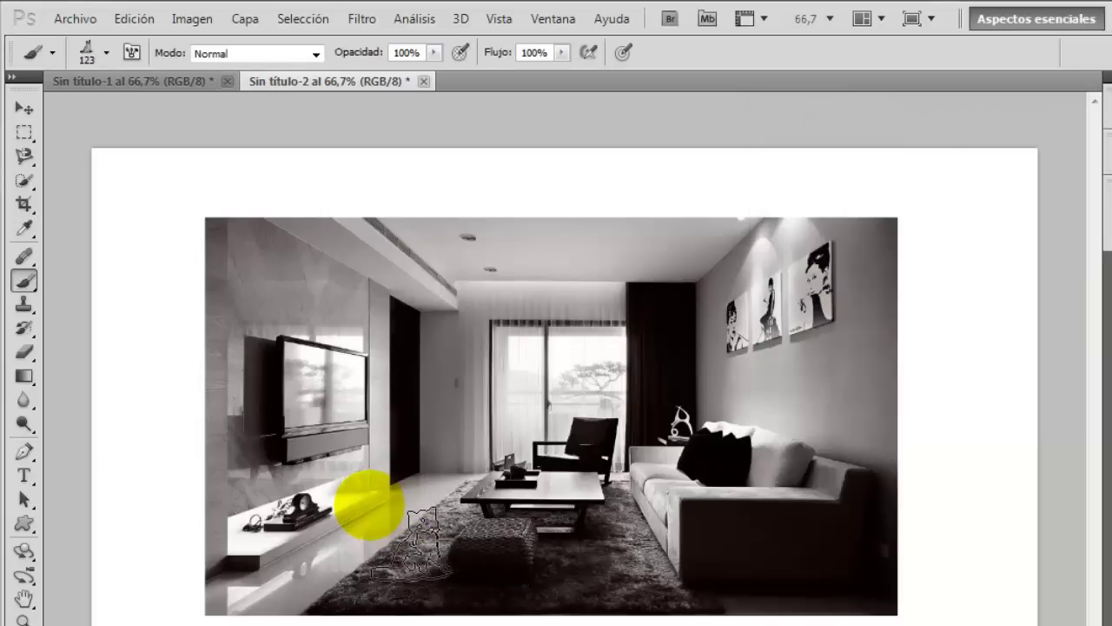
pyautogui.click(593, 494)
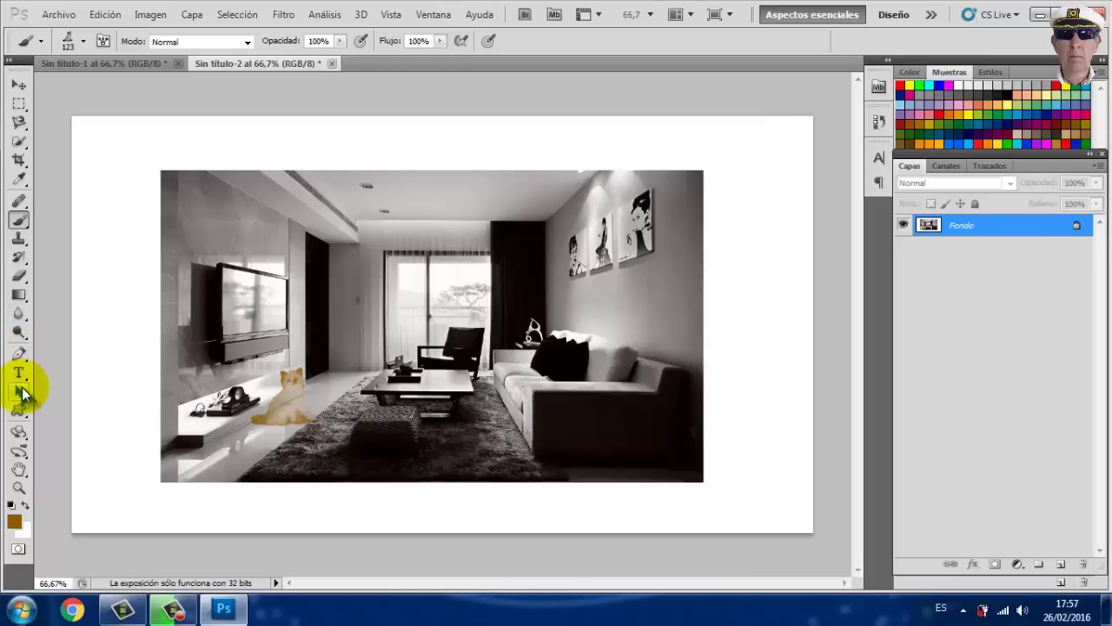
pyautogui.click(26, 378)
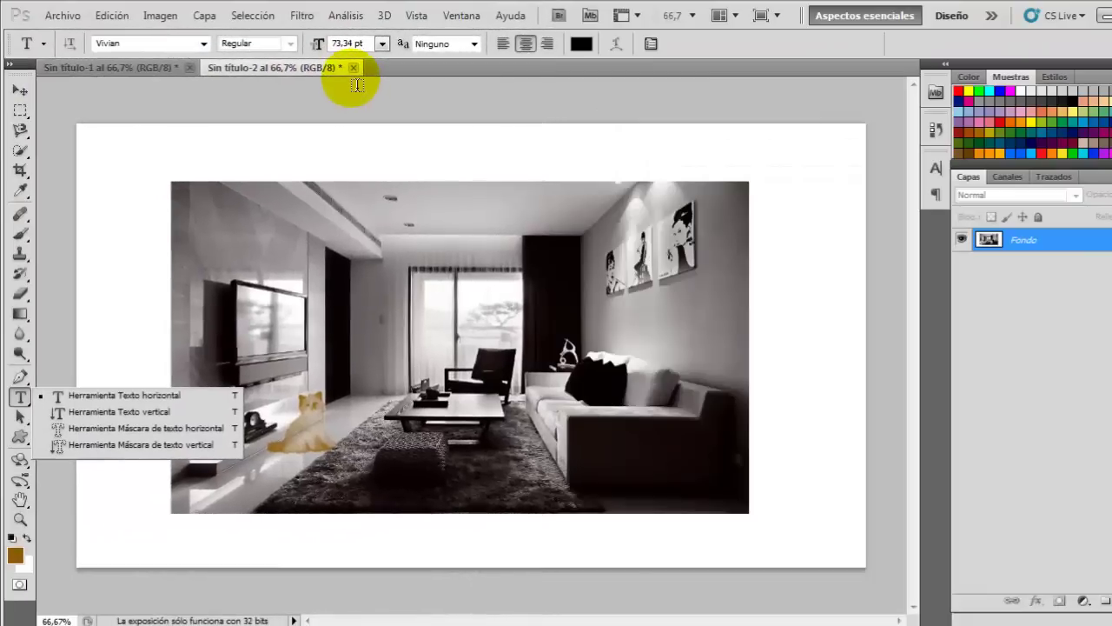
# - Close the living-room and kitten documents without saving changes
pyautogui.click(353, 70)
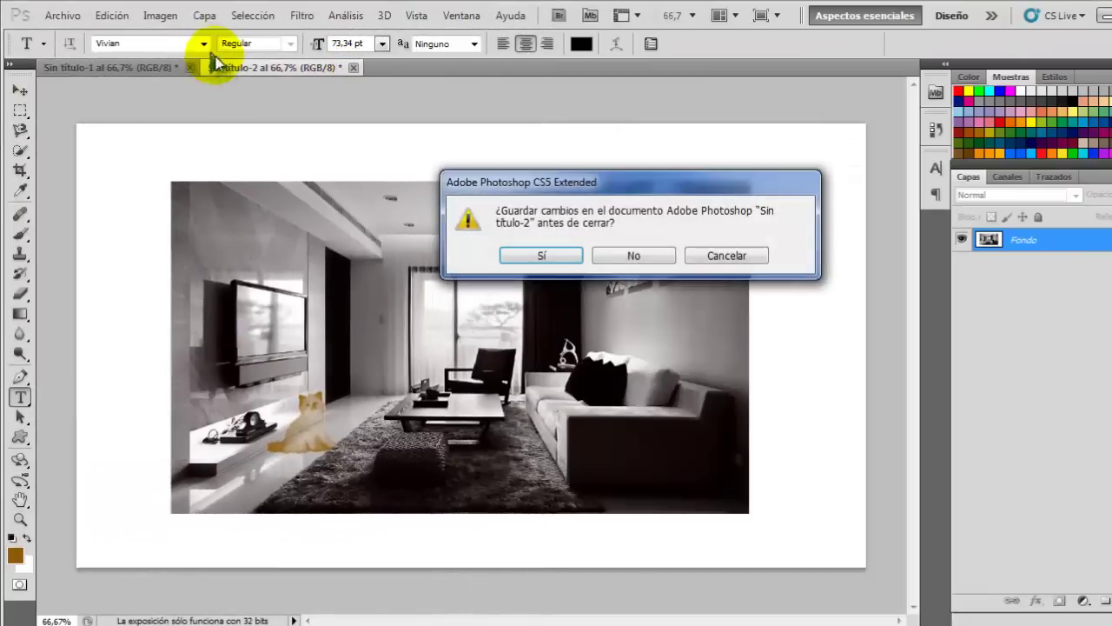
pyautogui.click(629, 257)
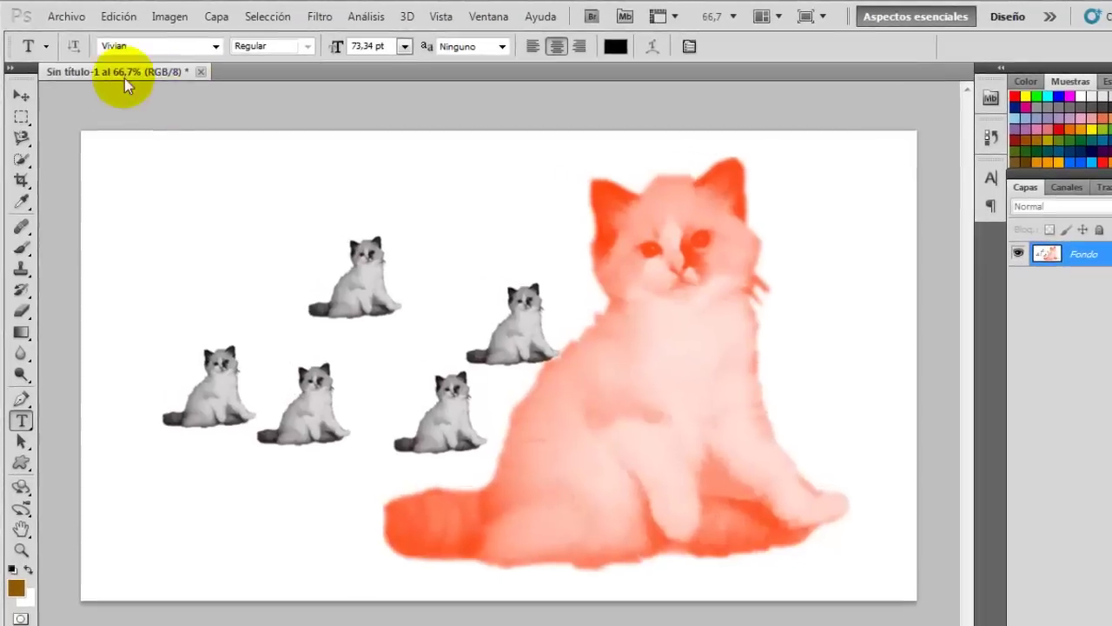
pyautogui.click(208, 73)
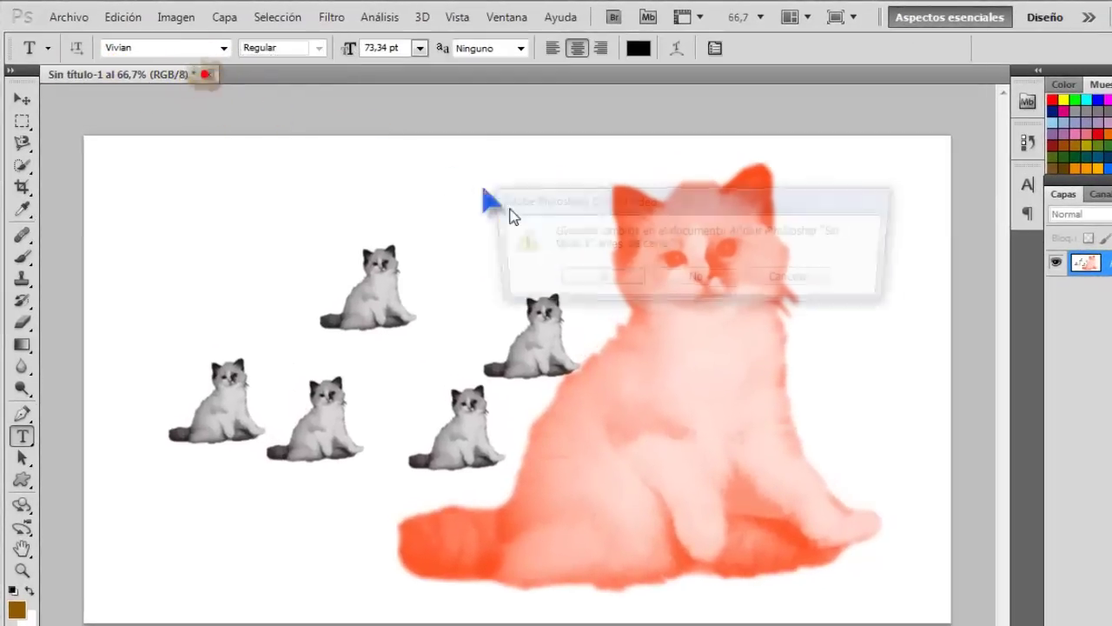
pyautogui.click(695, 281)
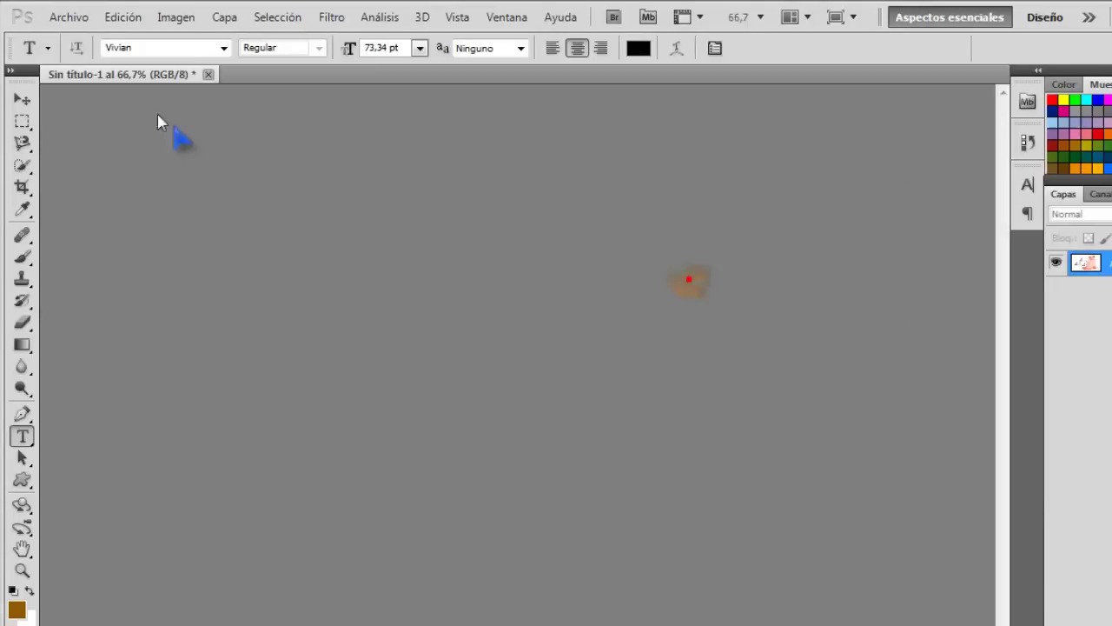
# - Create a new 1366×768 document with a transparent background
pyautogui.click(70, 17)
pyautogui.click(78, 37)
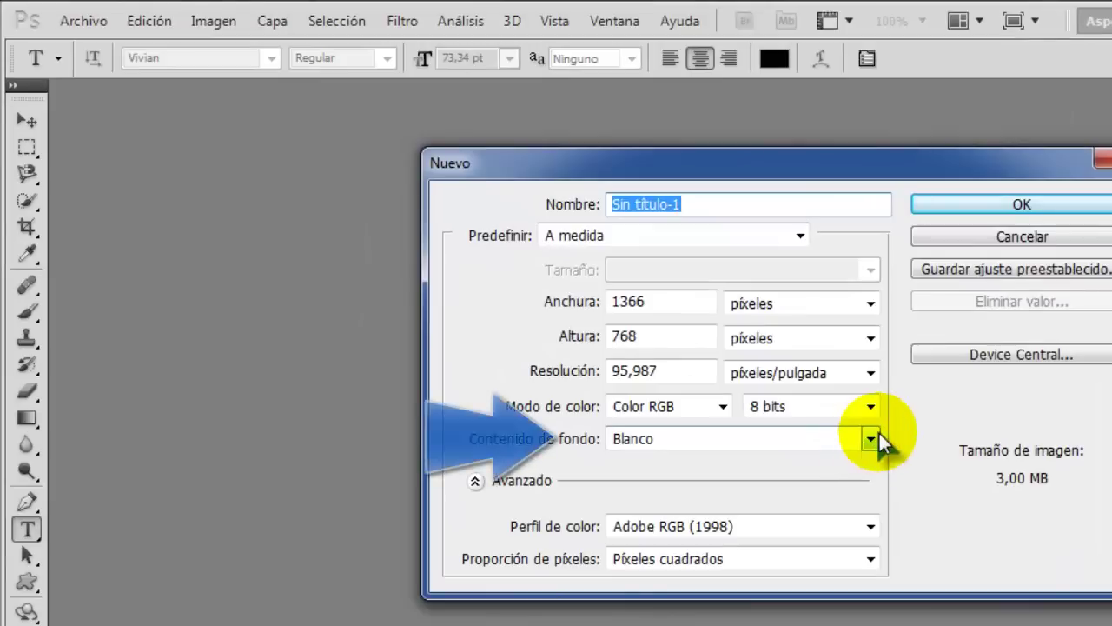
pyautogui.click(874, 439)
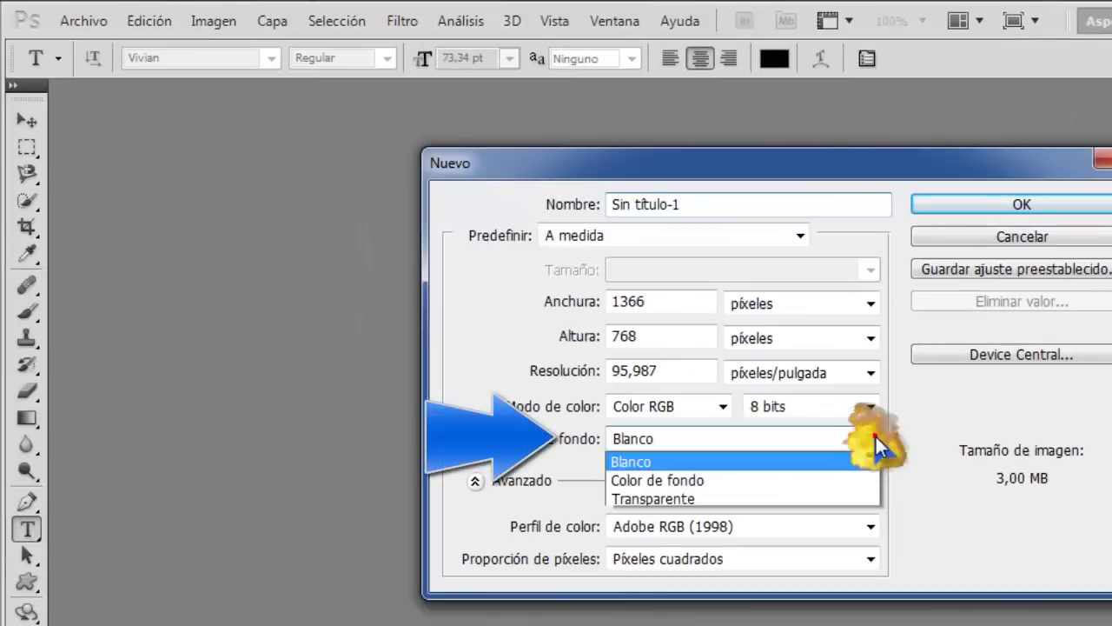
pyautogui.click(688, 497)
pyautogui.click(1034, 205)
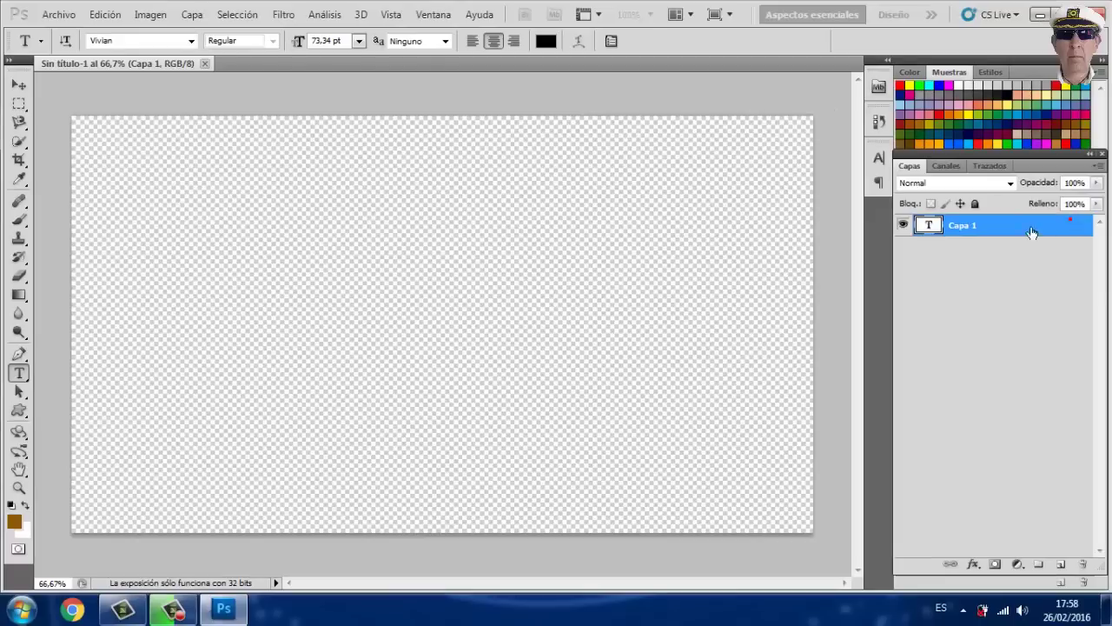
# - Set the type size to 48 pt and type MORALEDA on the left of the canvas
pyautogui.doubleClick(1055, 224)
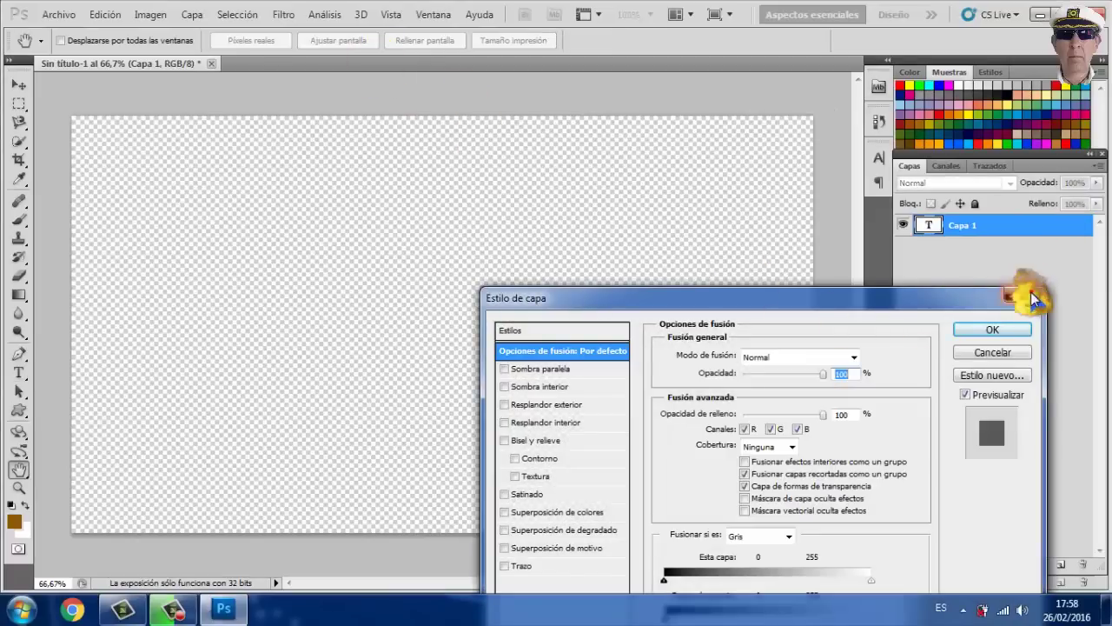
pyautogui.click(1032, 298)
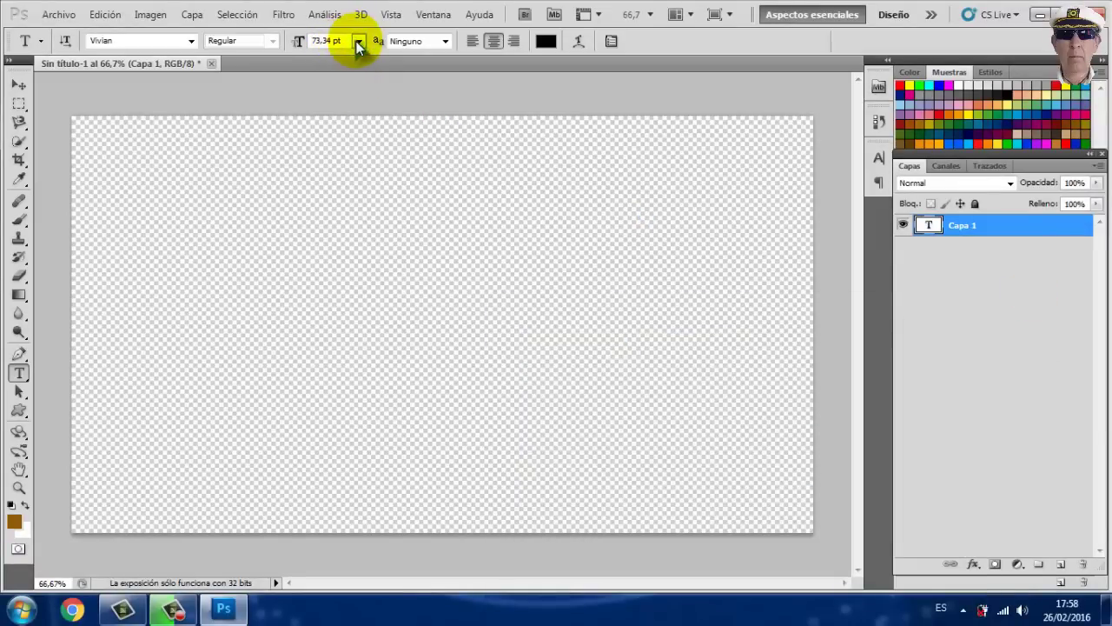
pyautogui.click(358, 41)
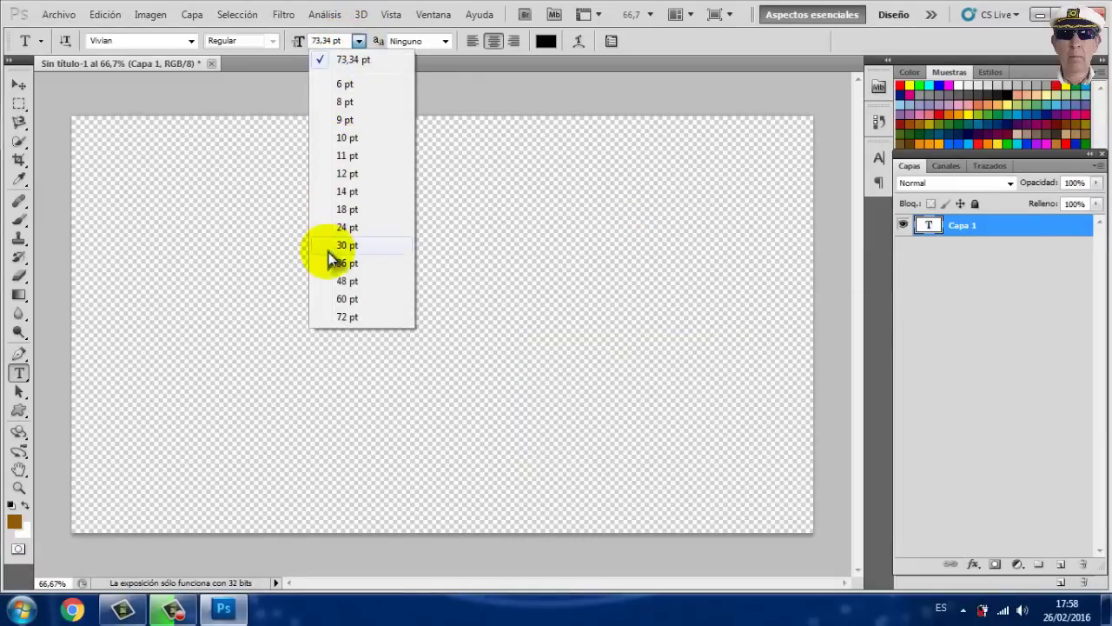
pyautogui.click(329, 279)
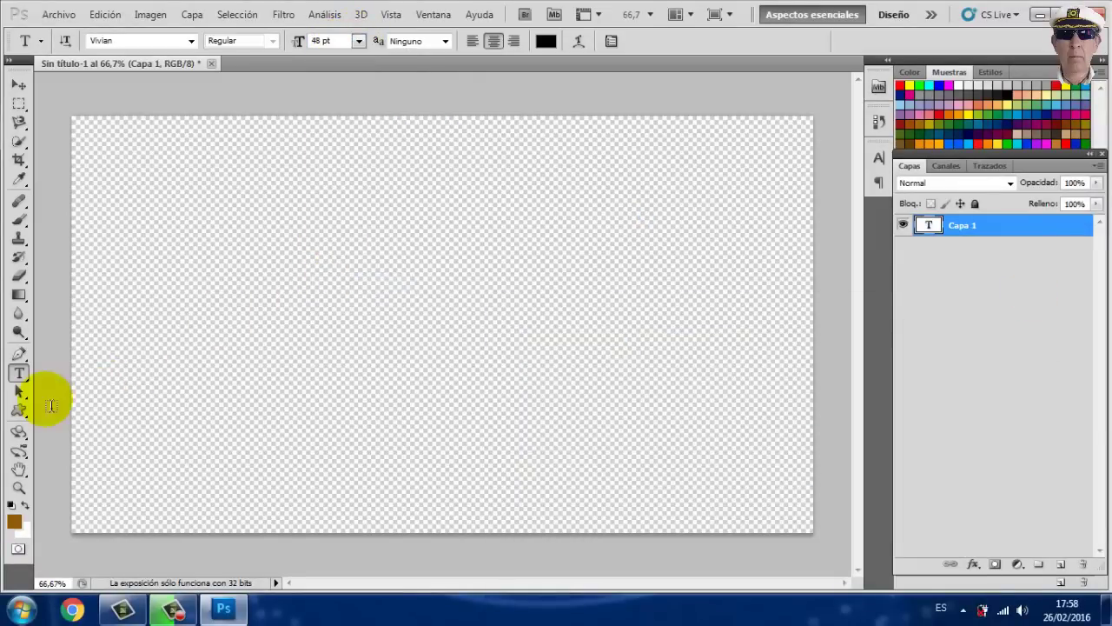
pyautogui.click(203, 300)
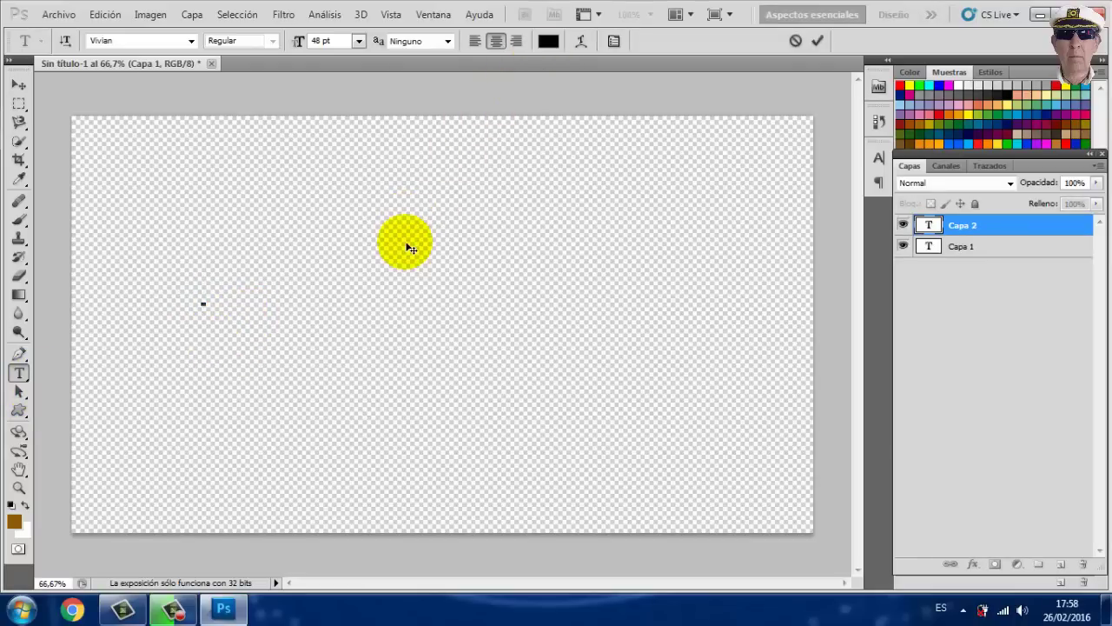
pyautogui.write('MOR')
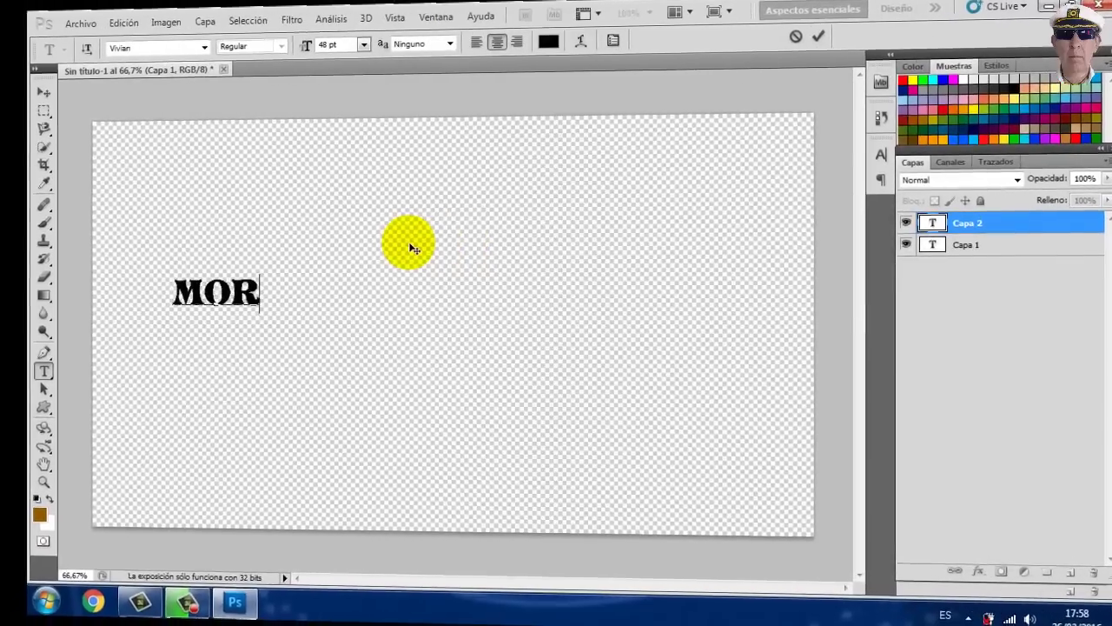
pyautogui.write('ALED')
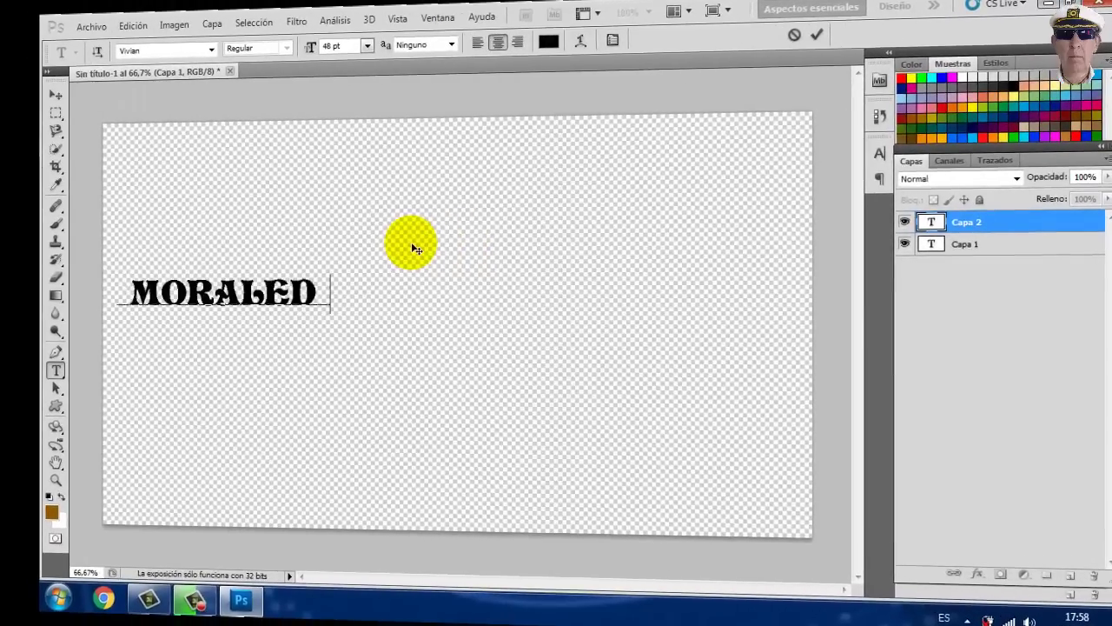
pyautogui.write('A')
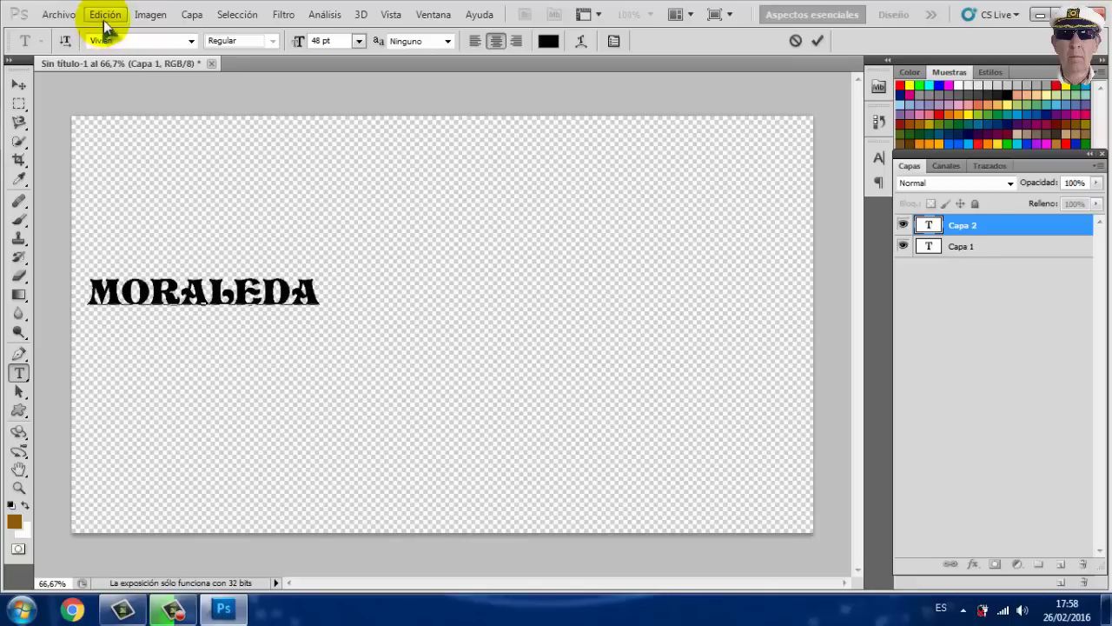
# - Free-transform the MORALEDA text toward the centre, stretching it taller and wider to 69.9 pt
pyautogui.click(104, 17)
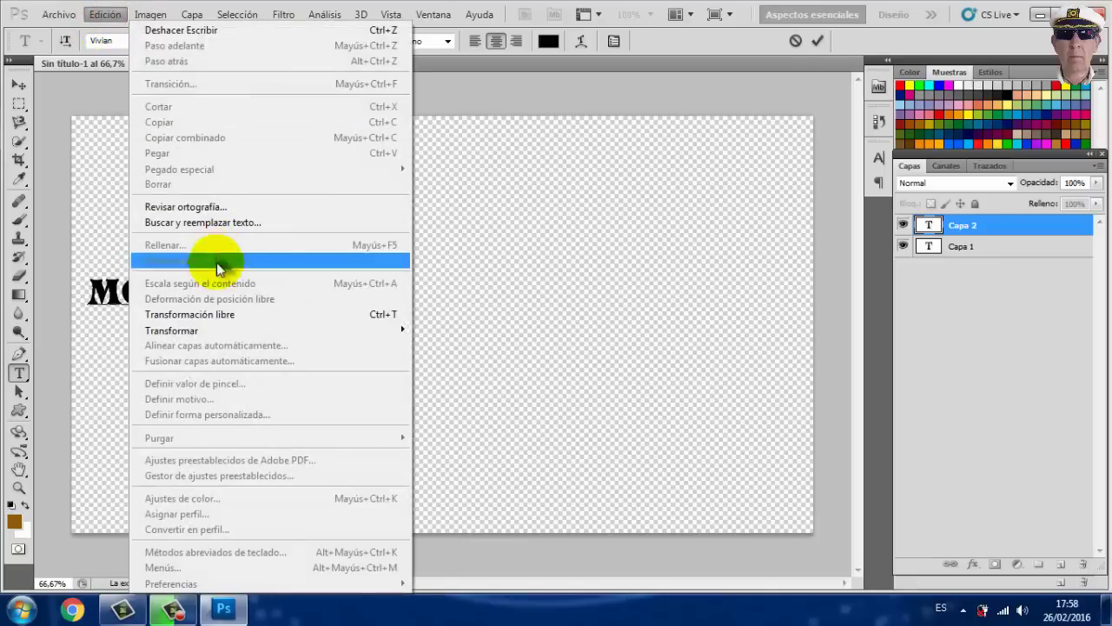
pyautogui.click(200, 315)
pyautogui.moveTo(311, 291)
pyautogui.mouseDown()
pyautogui.moveTo(435, 296)
pyautogui.moveTo(427, 290)
pyautogui.mouseUp()
pyautogui.moveTo(336, 268)
pyautogui.mouseDown()
pyautogui.moveTo(336, 247)
pyautogui.moveTo(336, 263)
pyautogui.mouseUp()
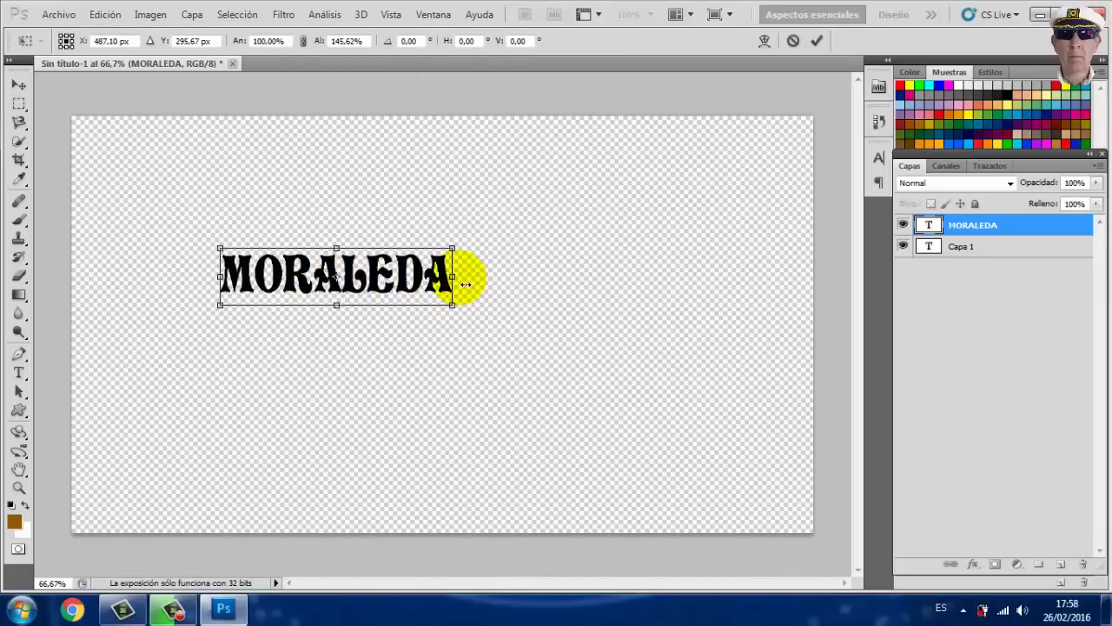
pyautogui.moveTo(465, 284); pyautogui.dragTo(541, 288)
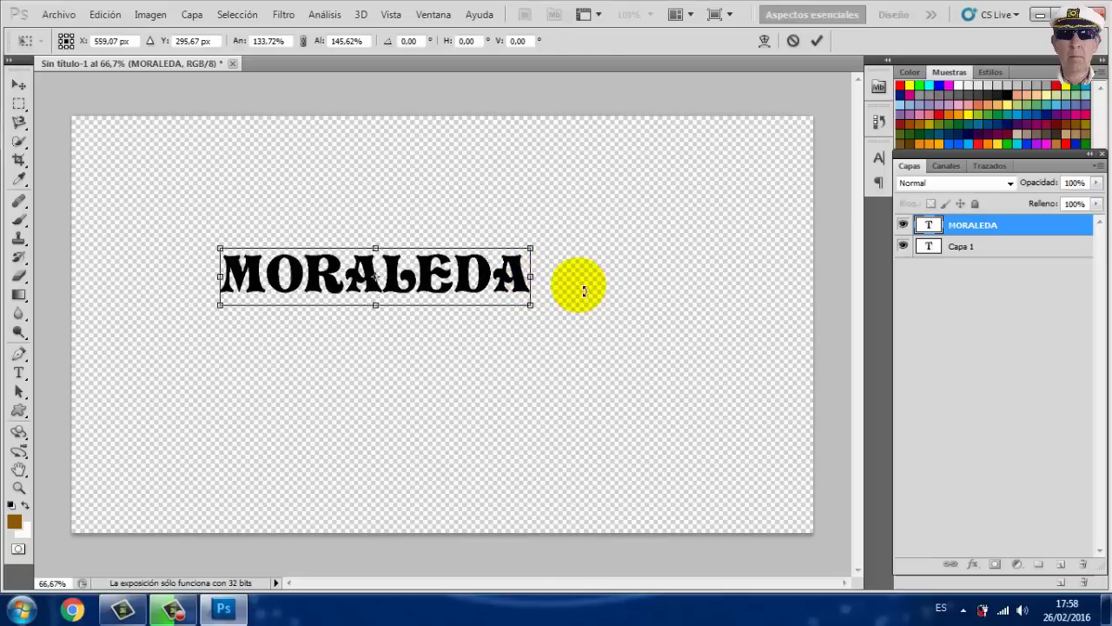
pyautogui.press('Return')
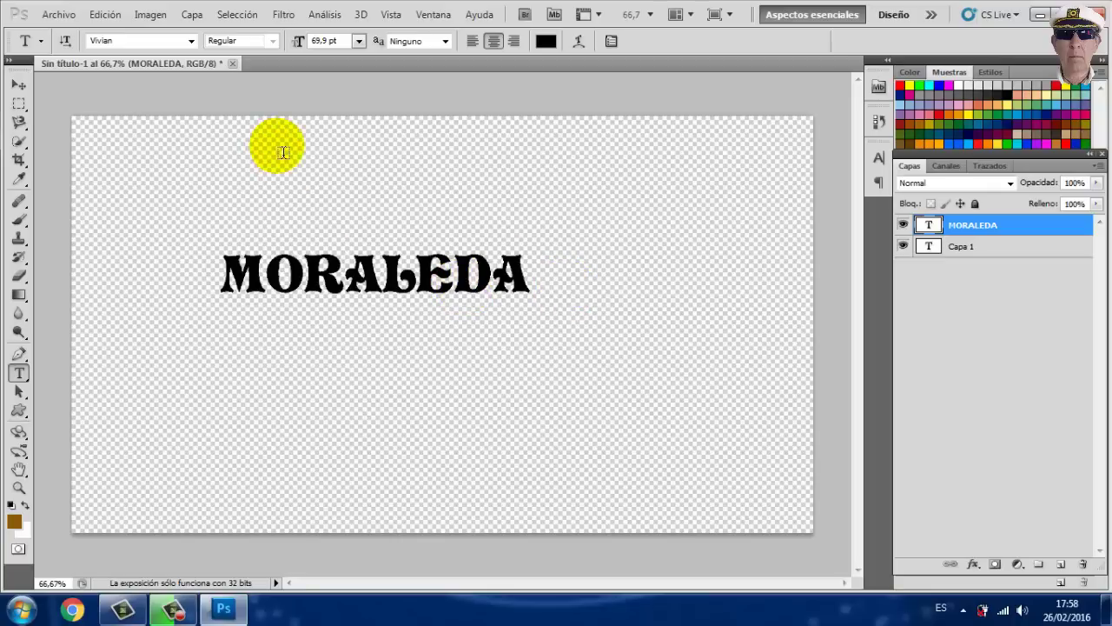
# - Define the text as a brush preset named MORALEDA, then close the document without saving
pyautogui.click(98, 19)
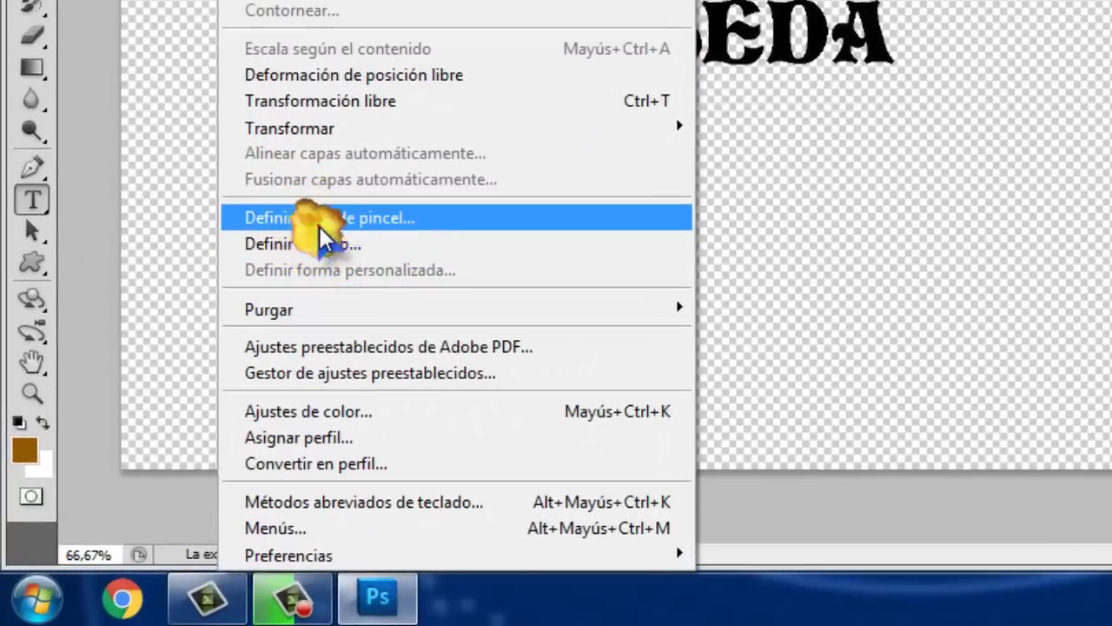
pyautogui.click(320, 219)
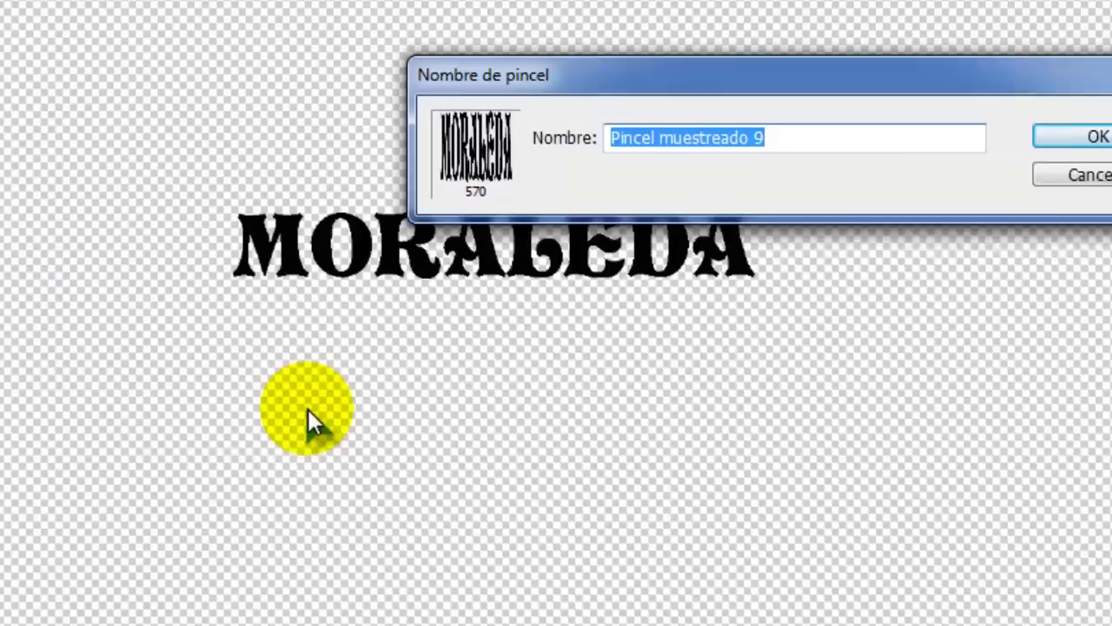
pyautogui.write('MORALEDA')
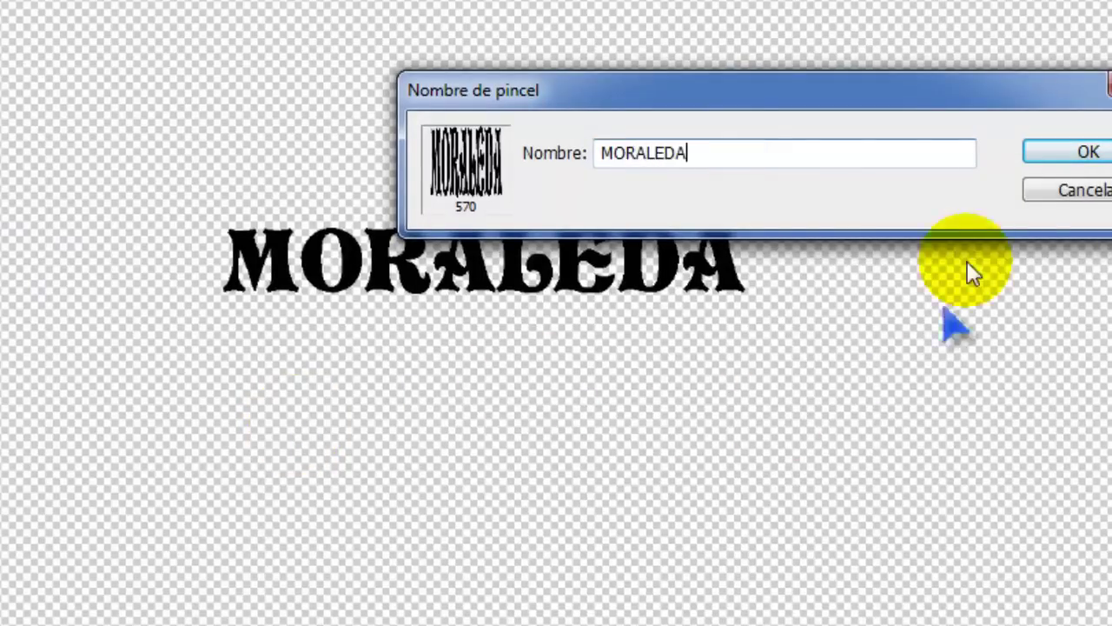
pyautogui.click(1077, 155)
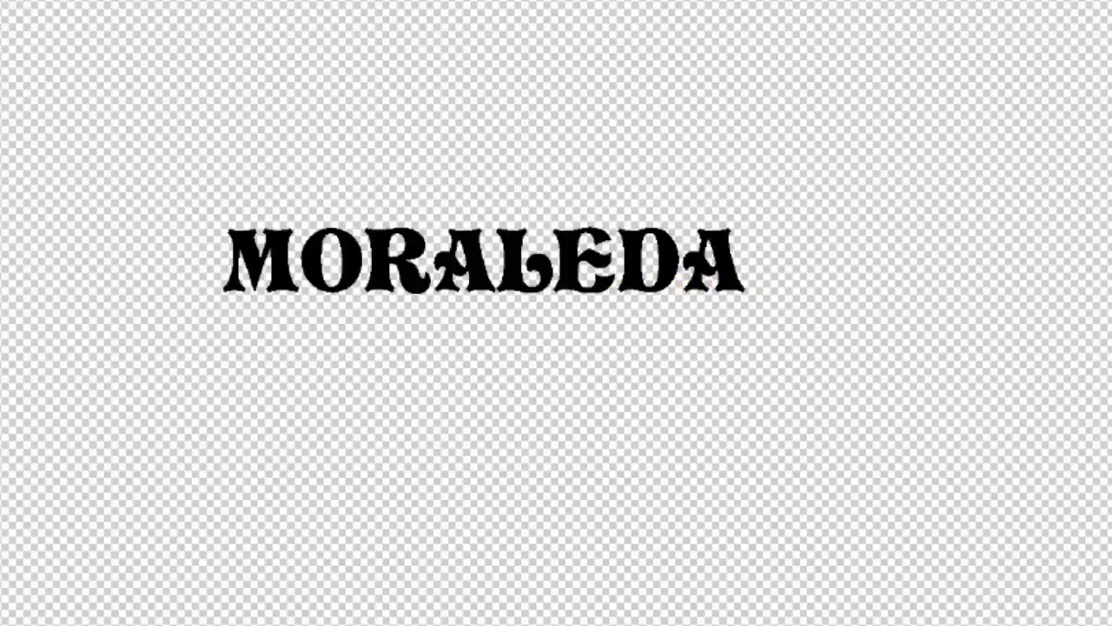
pyautogui.click(265, 2)
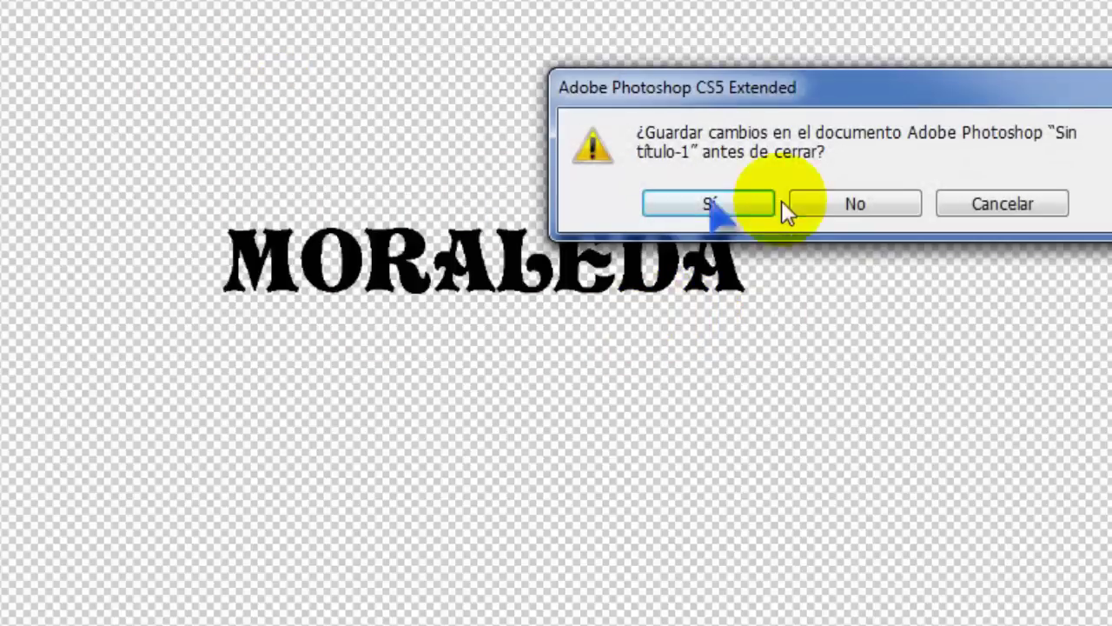
pyautogui.click(858, 210)
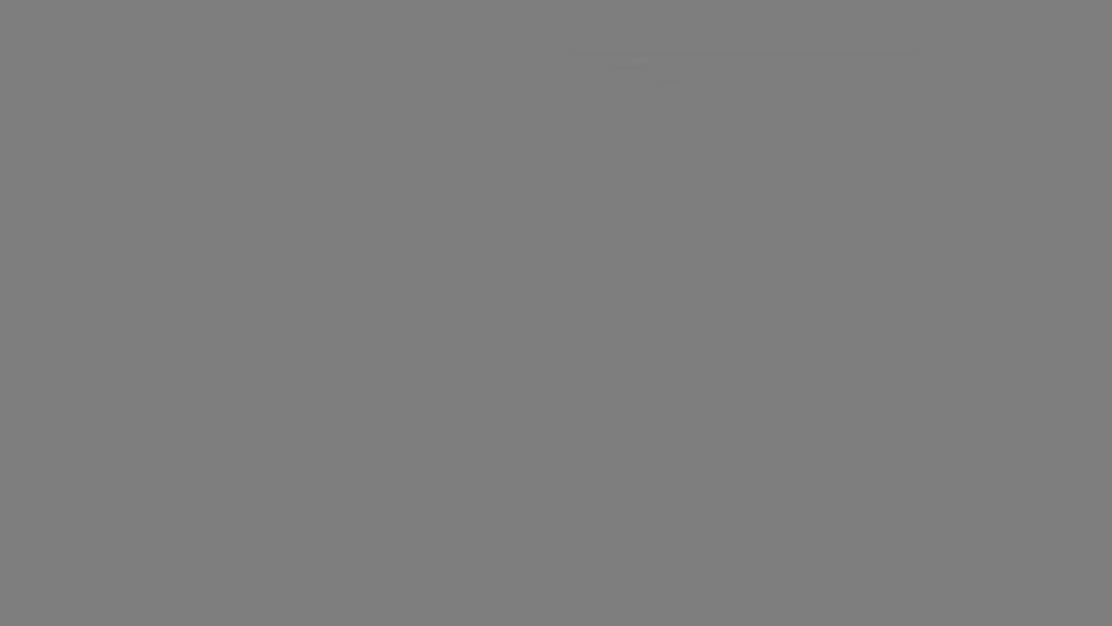
# - Reopen the photo 2.jpg from the hacer pincel folder, shown at 66.7%
pyautogui.click(59, 15)
pyautogui.click(61, 36)
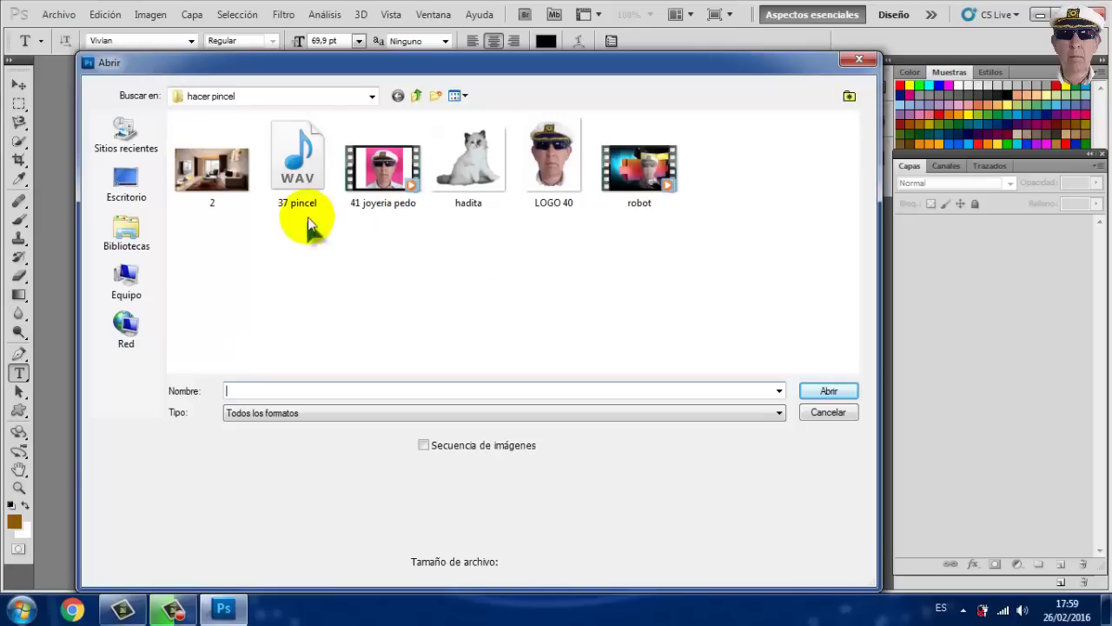
pyautogui.click(233, 184)
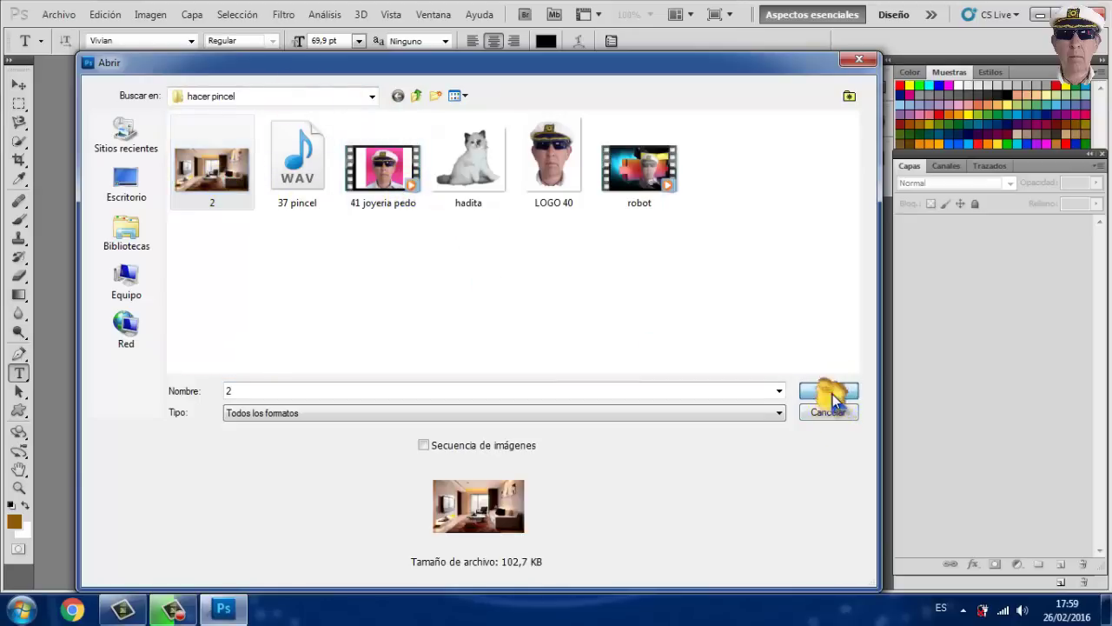
pyautogui.click(828, 391)
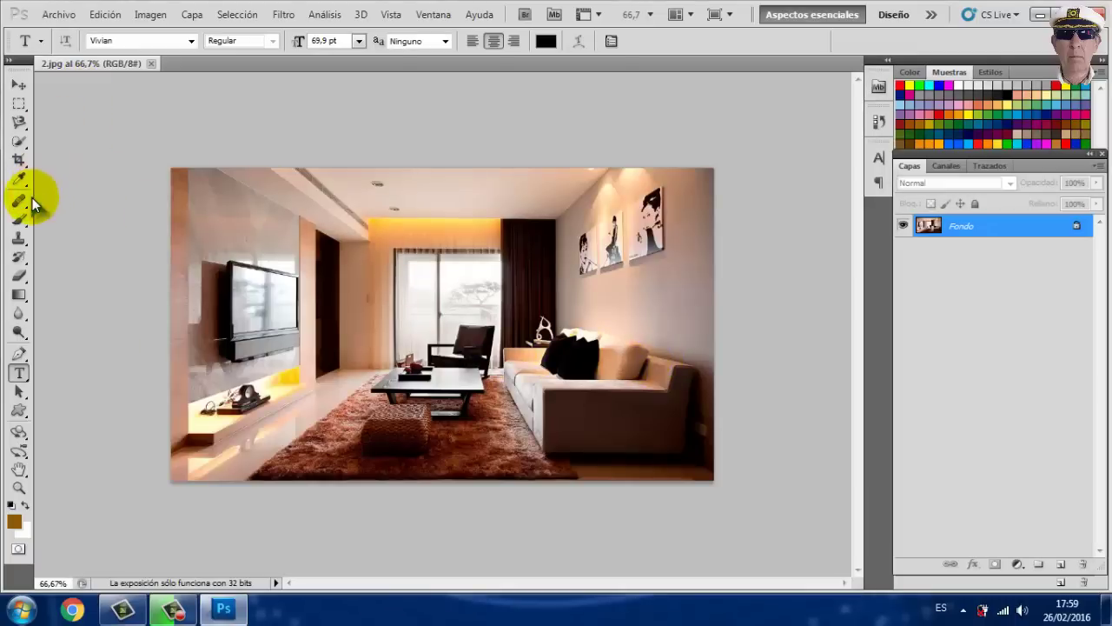
# - Select the Brush tool with the 570 px MORALEDA brush preset
pyautogui.rightClick(22, 228)
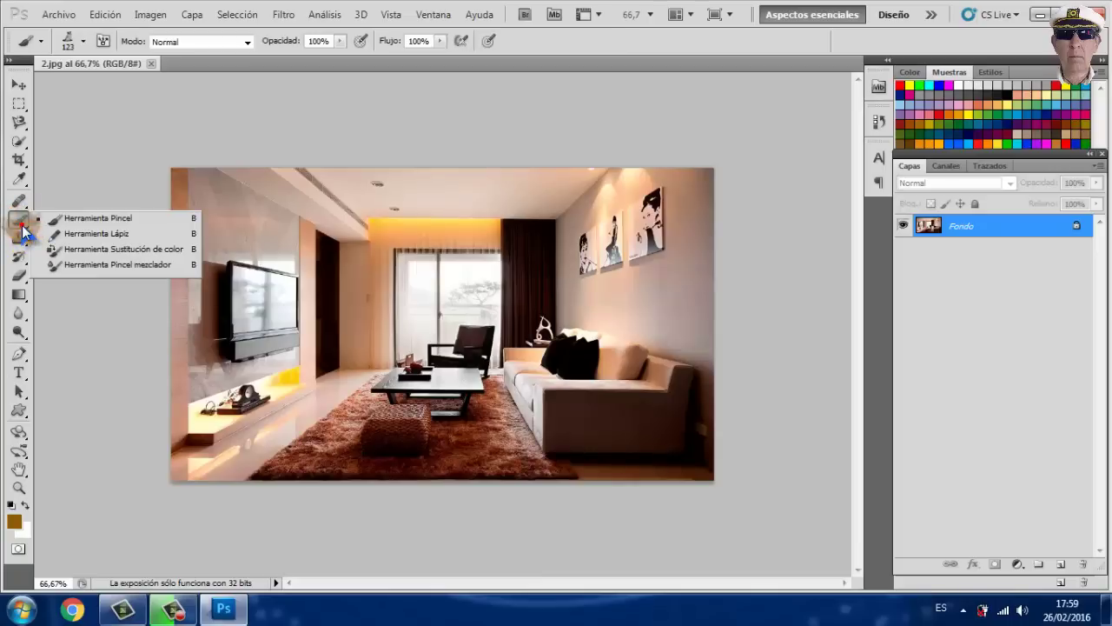
pyautogui.click(93, 220)
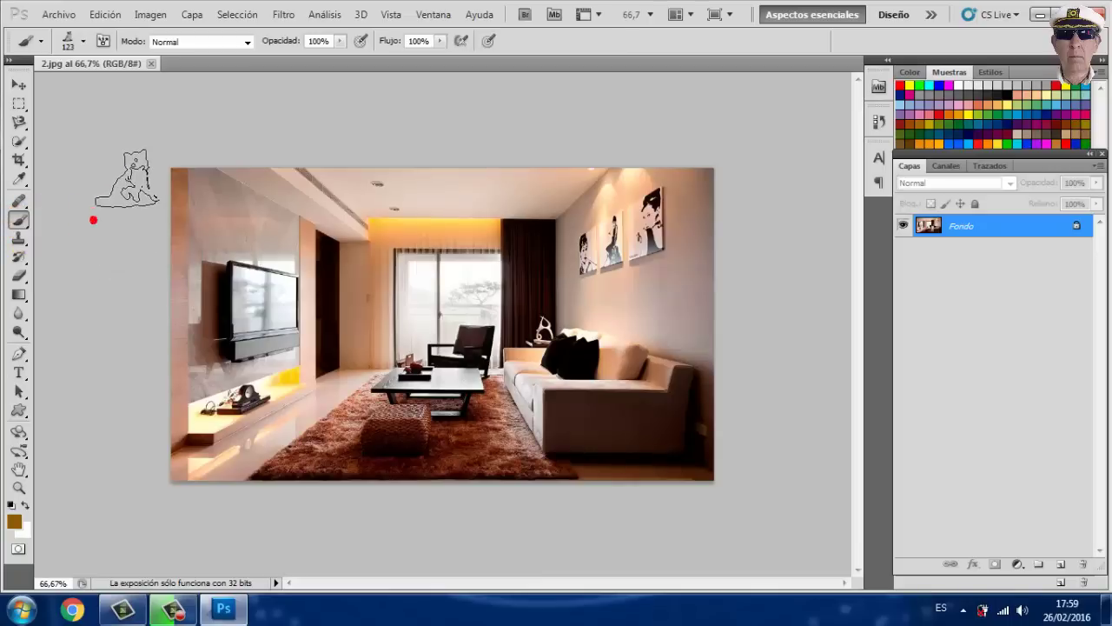
pyautogui.click(81, 40)
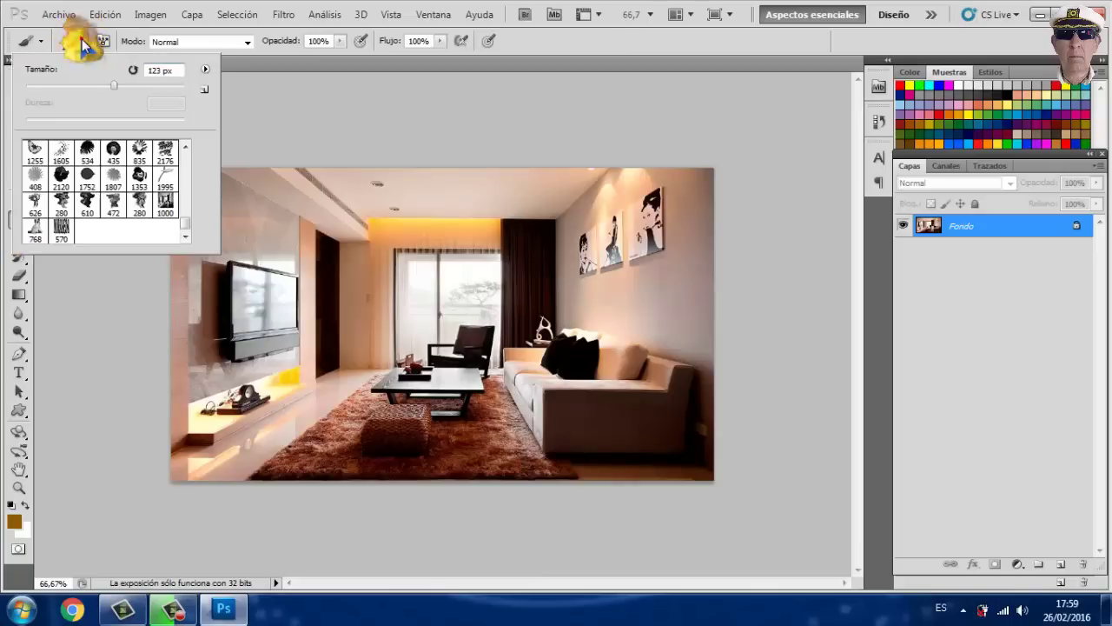
pyautogui.click(61, 228)
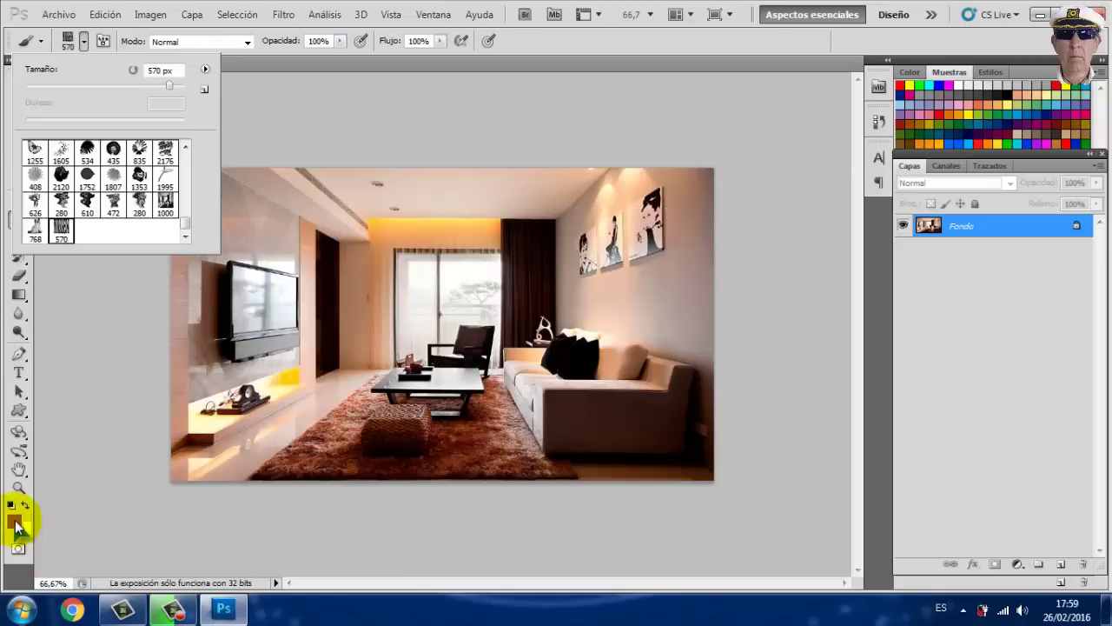
# - With near-black foreground, add a new layer and stamp MORALEDA across the top of the photo
pyautogui.click(15, 522)
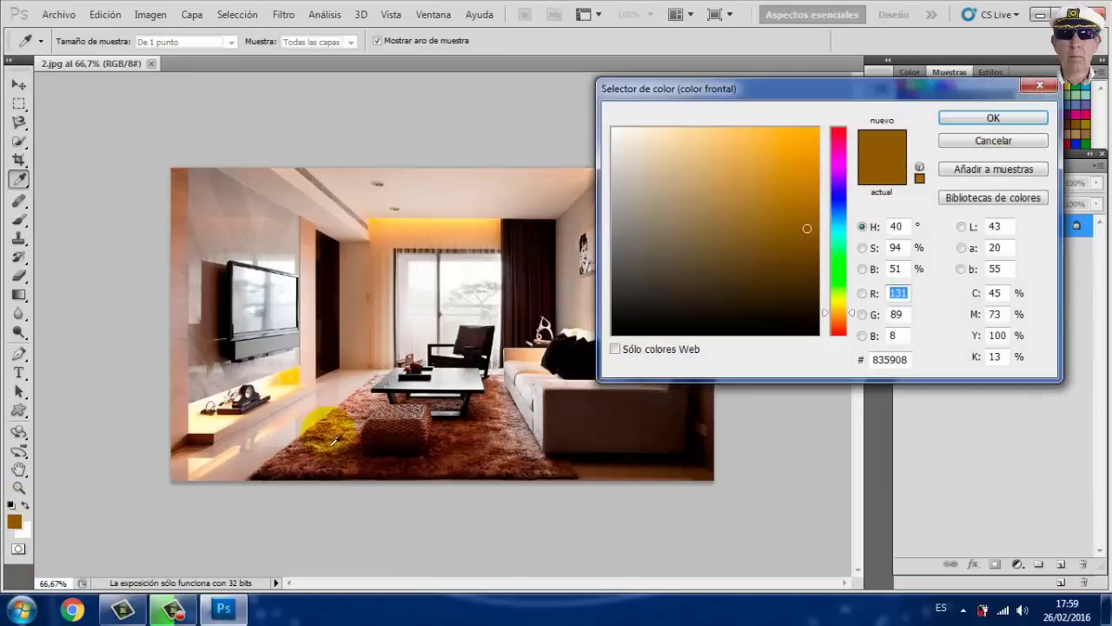
pyautogui.click(796, 331)
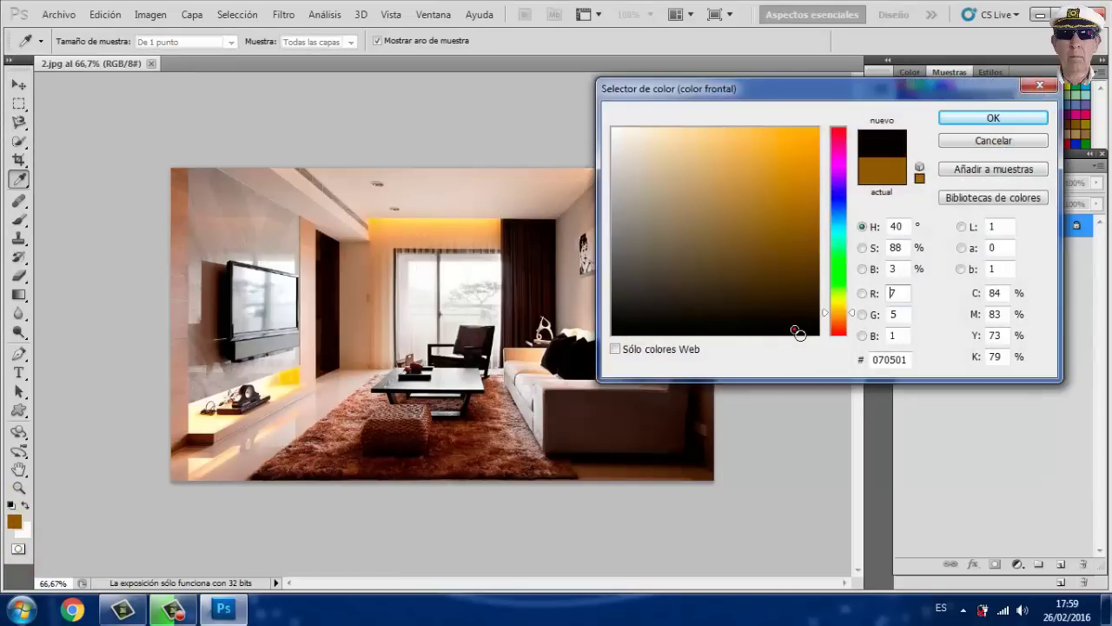
pyautogui.click(975, 116)
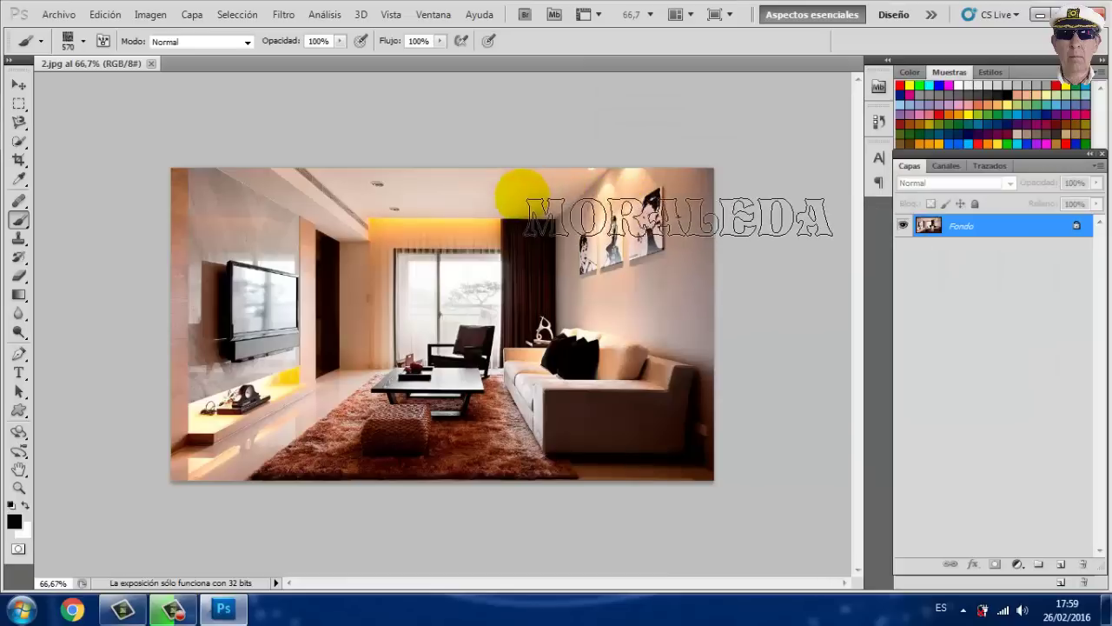
pyautogui.click(1067, 566)
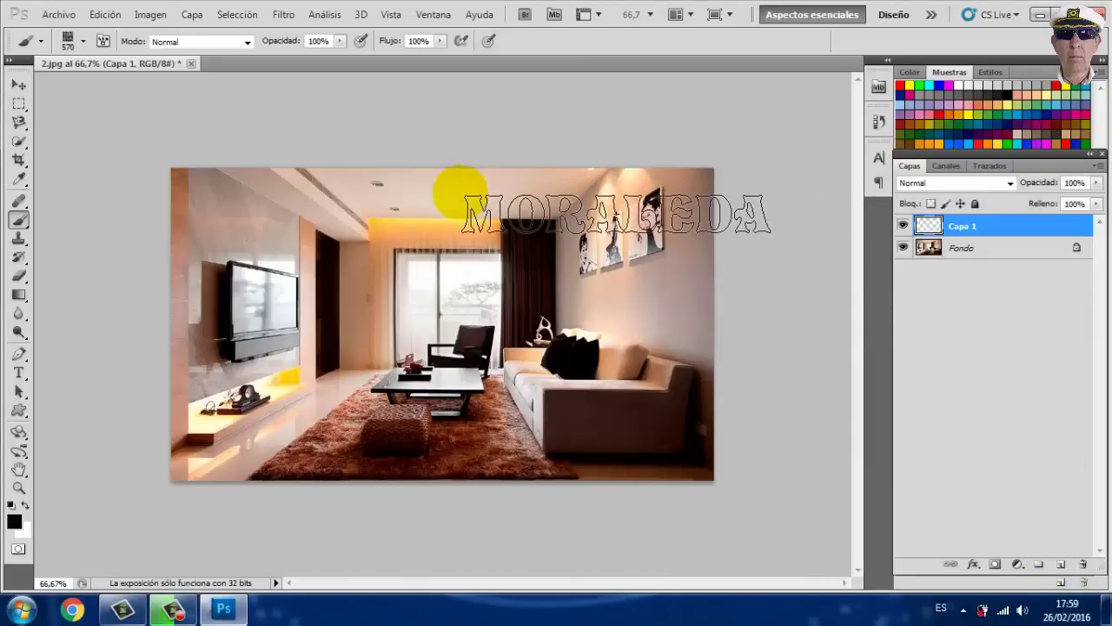
pyautogui.click(461, 193)
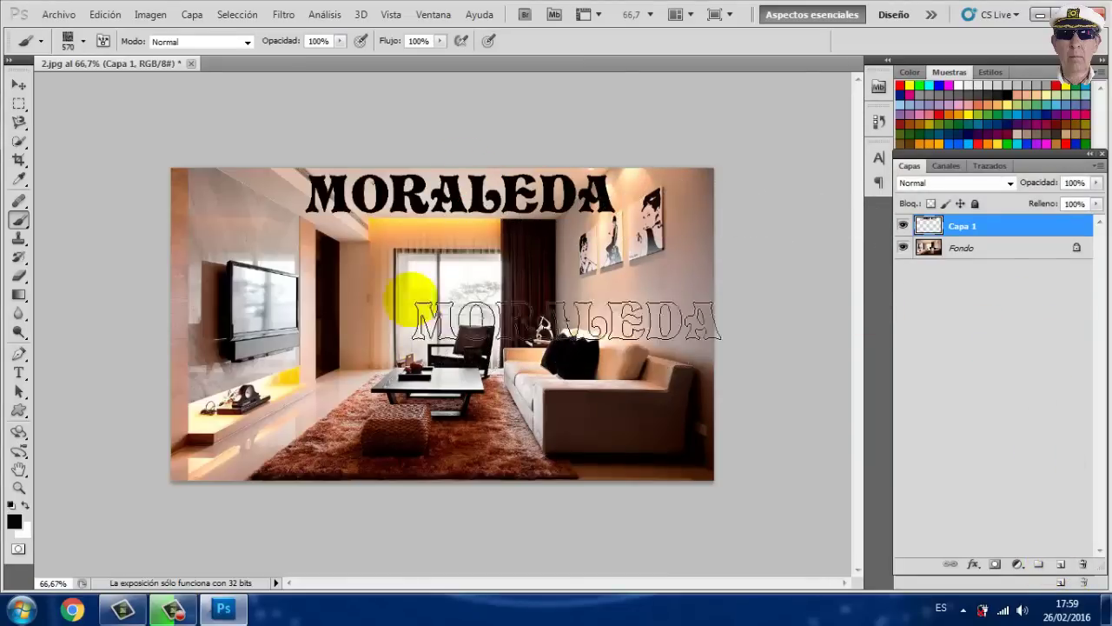
# - Free-transform the MORALEDA stamp to about 82% width and 116% height, and apply it
pyautogui.click(102, 15)
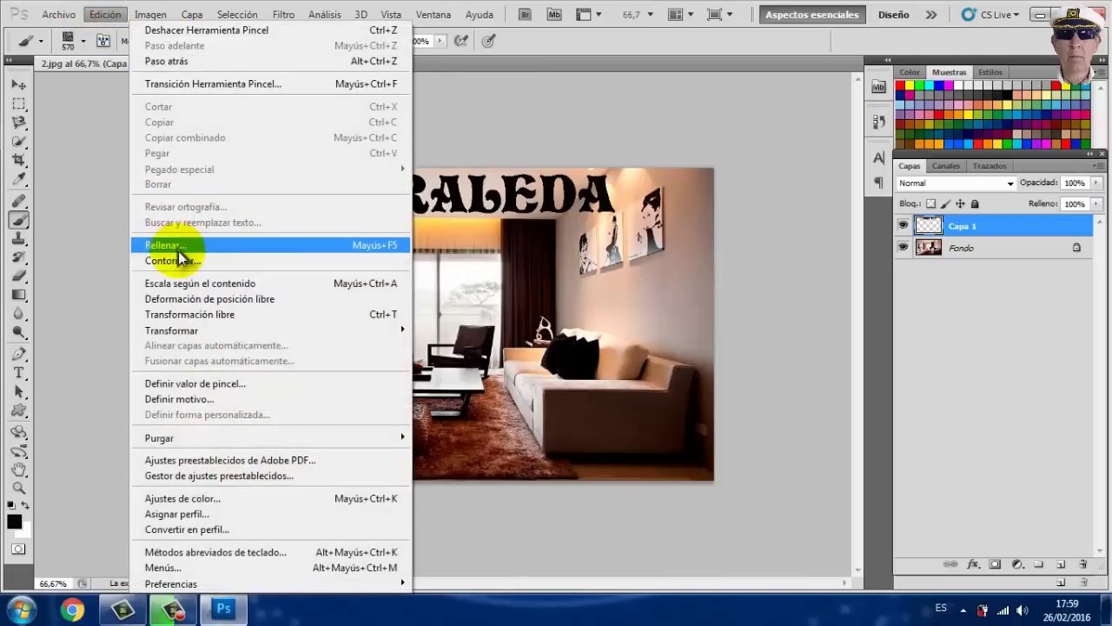
pyautogui.click(188, 314)
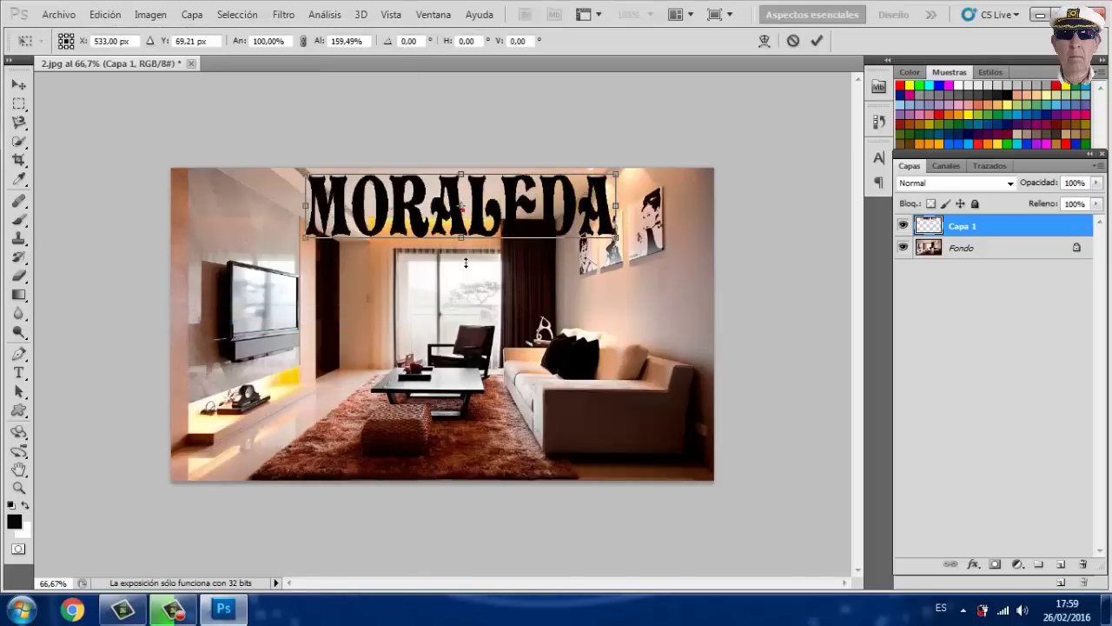
pyautogui.moveTo(469, 217); pyautogui.dragTo(468, 269)
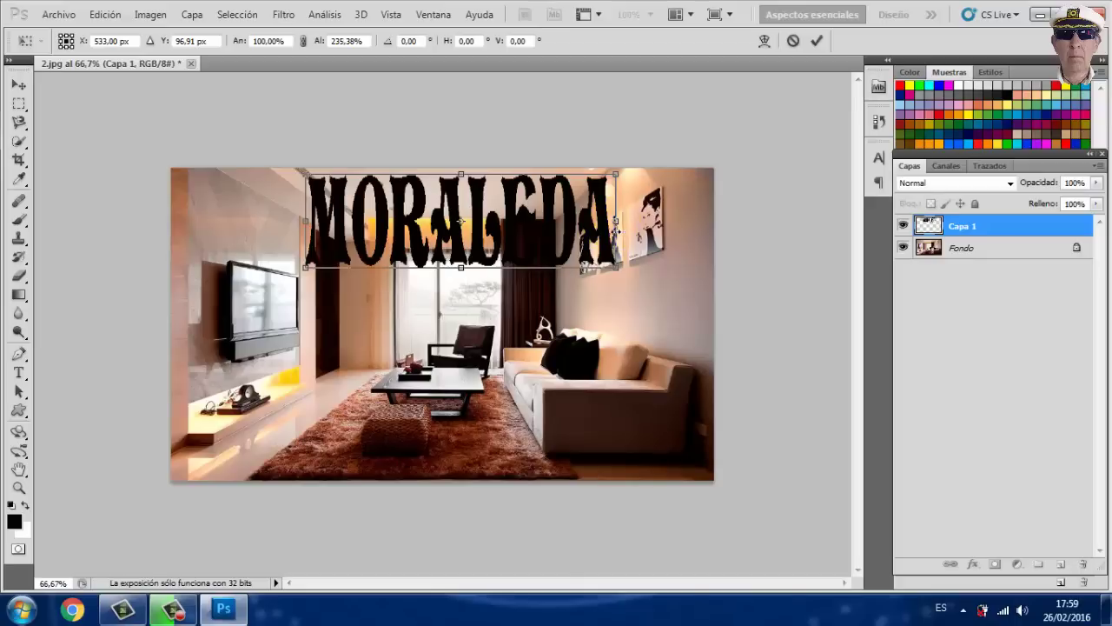
pyautogui.moveTo(616, 231); pyautogui.dragTo(561, 231)
pyautogui.moveTo(434, 267); pyautogui.dragTo(434, 220)
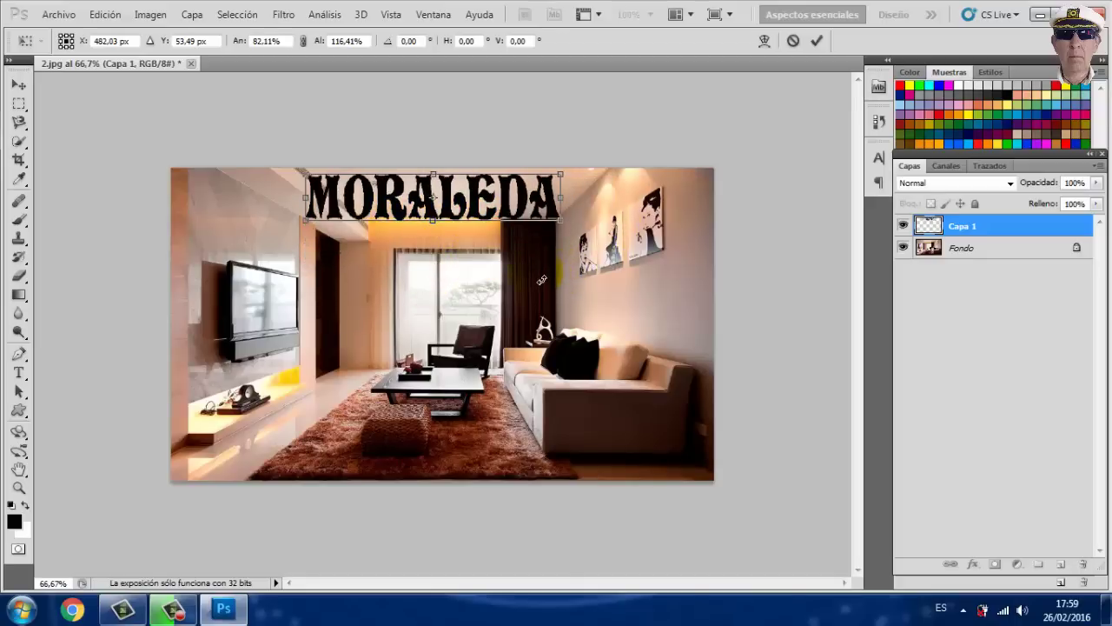
pyautogui.press('Return')
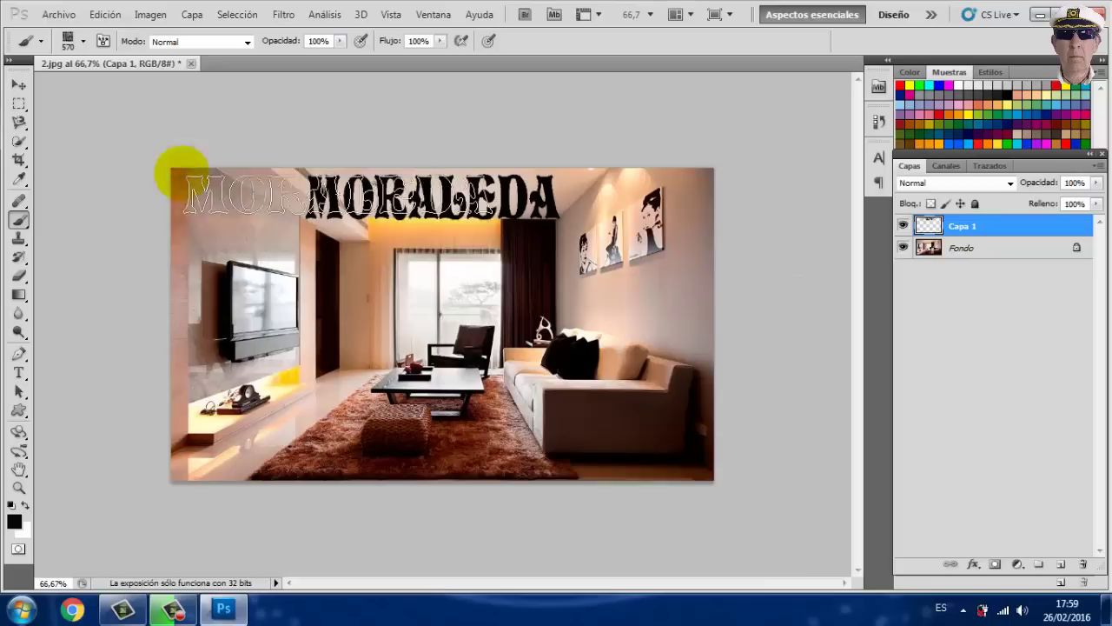
# - Shrink the MORALEDA brush to 93 px and stamp small copies on both walls and near the window
pyautogui.click(85, 42)
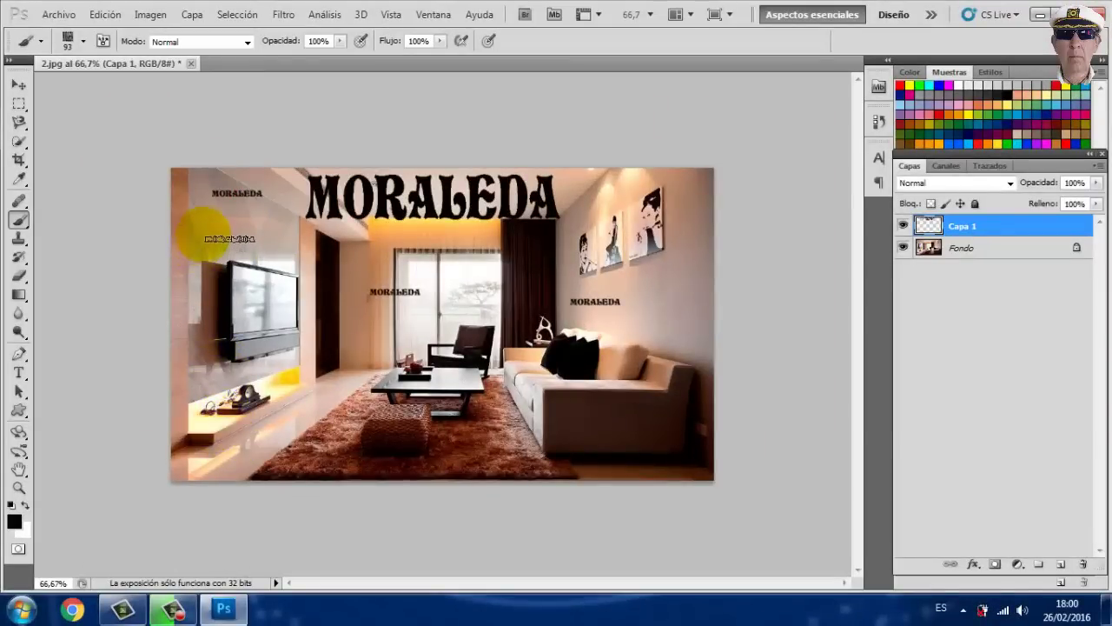
pyautogui.click(205, 232)
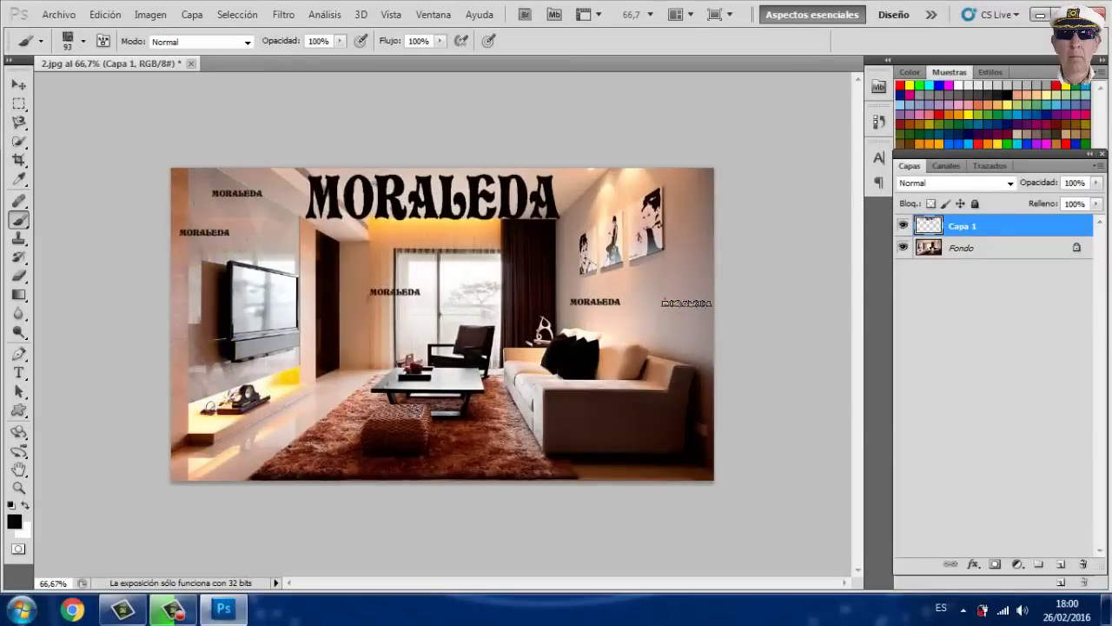
pyautogui.click(665, 299)
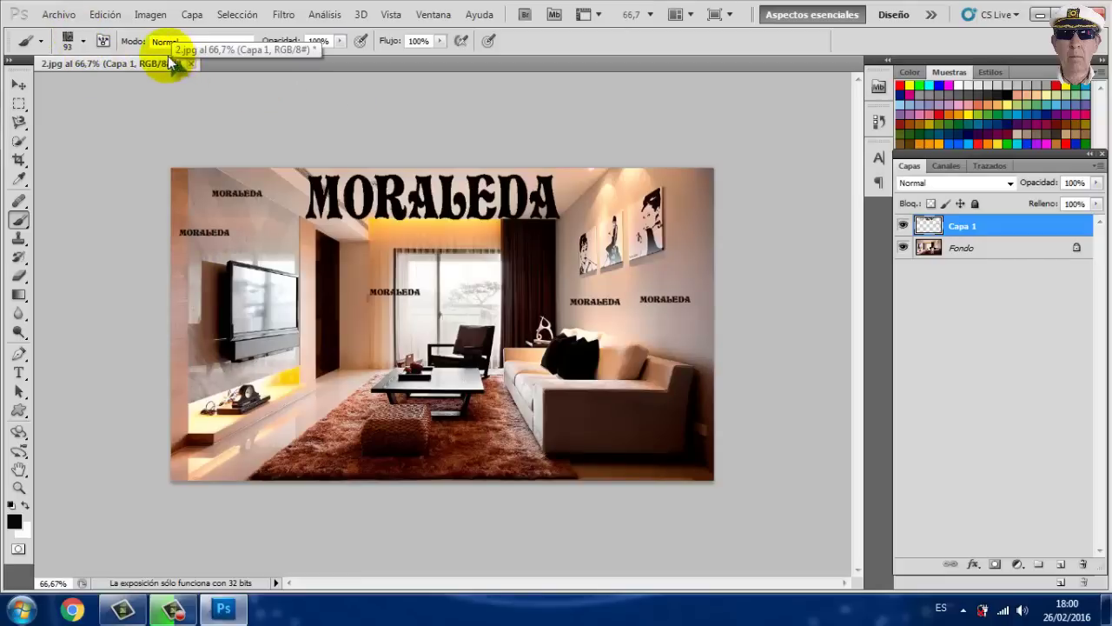
pyautogui.click(83, 42)
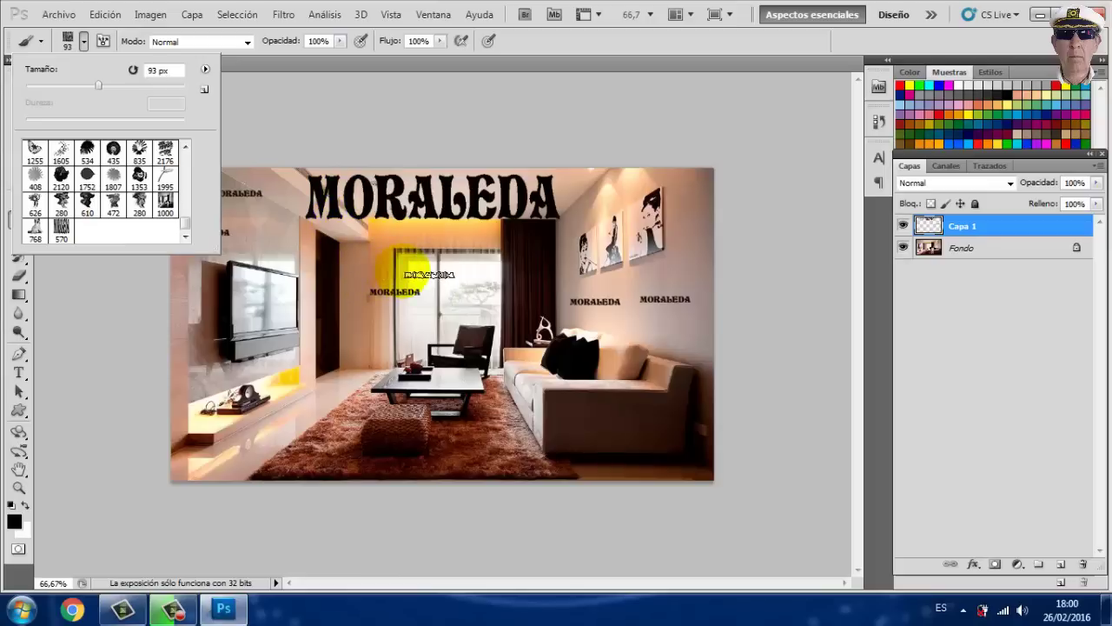
pyautogui.click(412, 268)
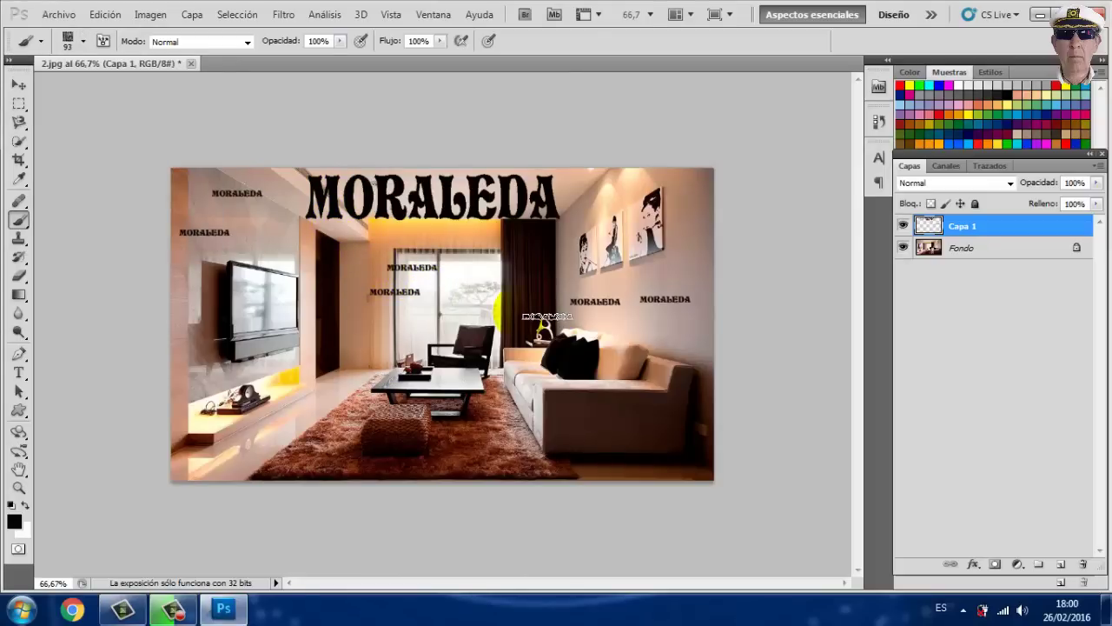